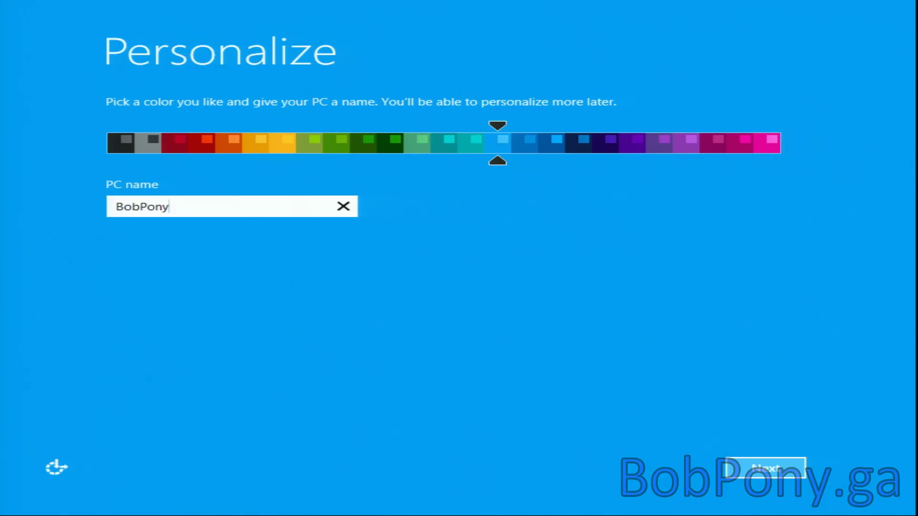
key(shift+F10)
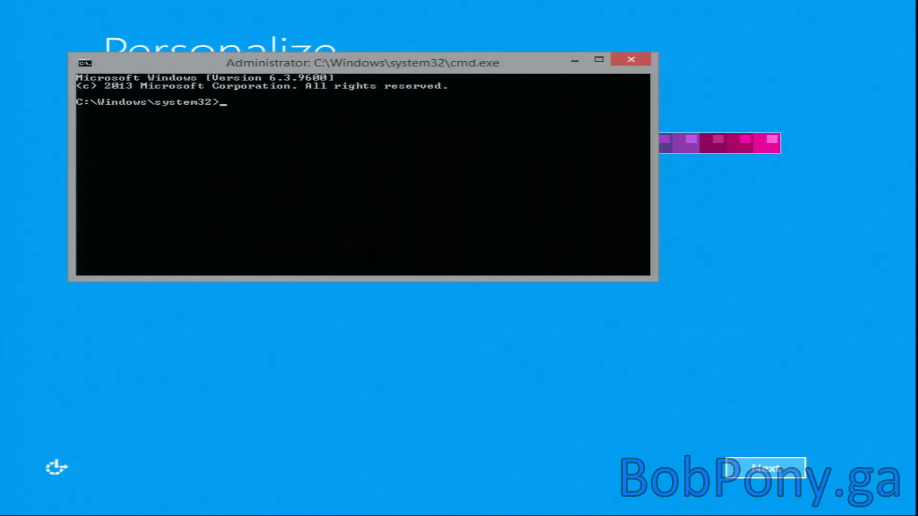
text(exit)
key(Return)
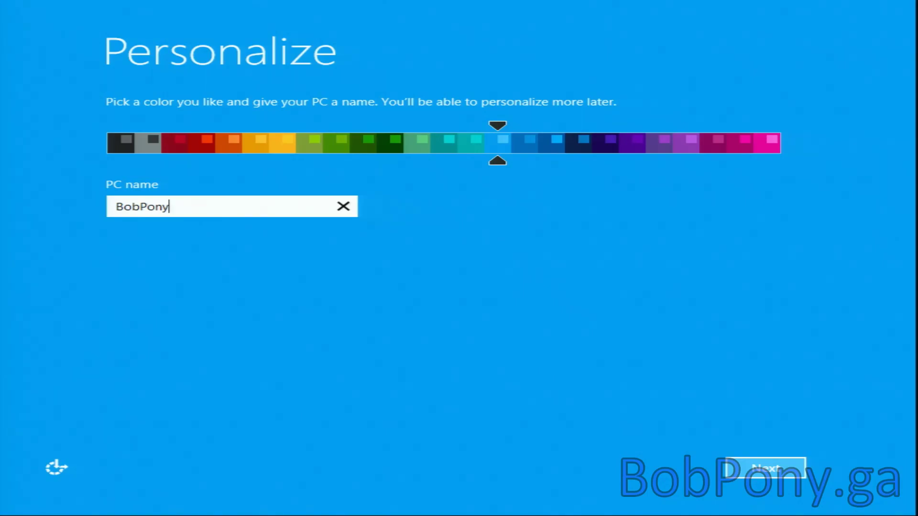
Run taskmgr from a command prompt, and close both Task Manager and the prompt.
key(shift+F10)
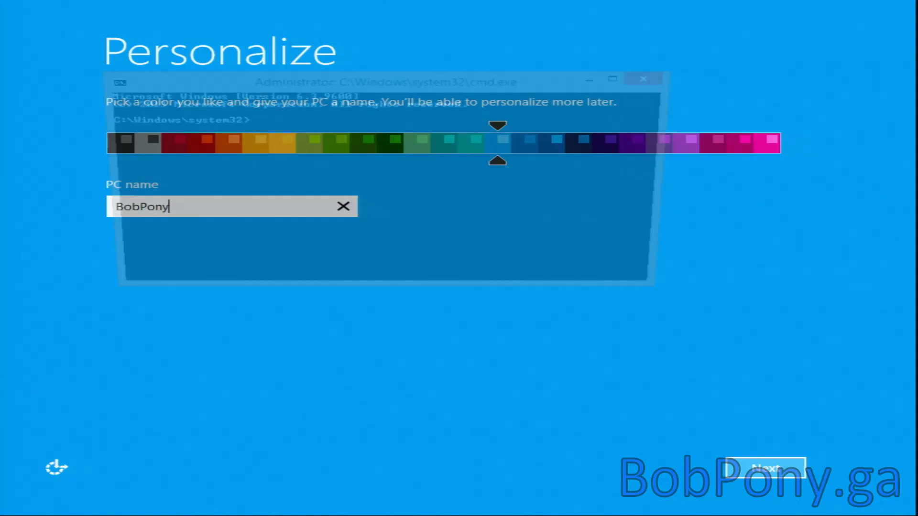
text(ta)
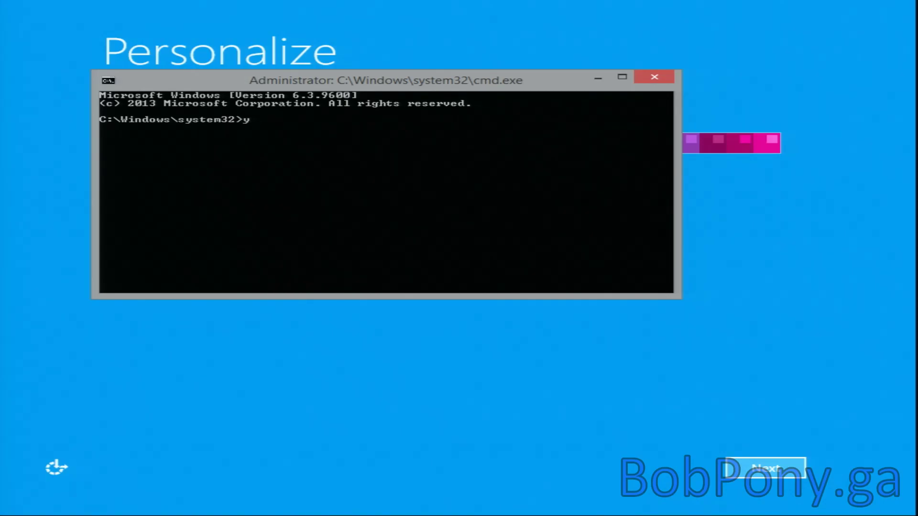
text(skmgr)
key(Return)
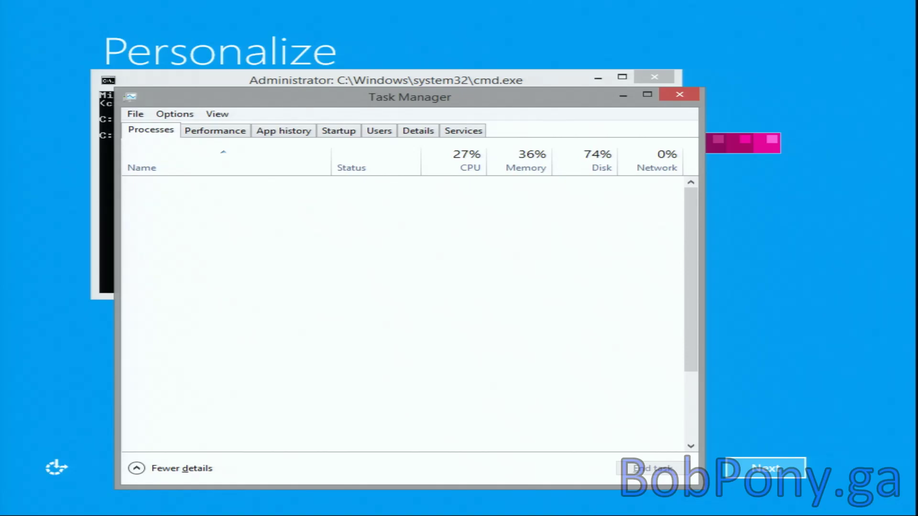
key(alt+F4)
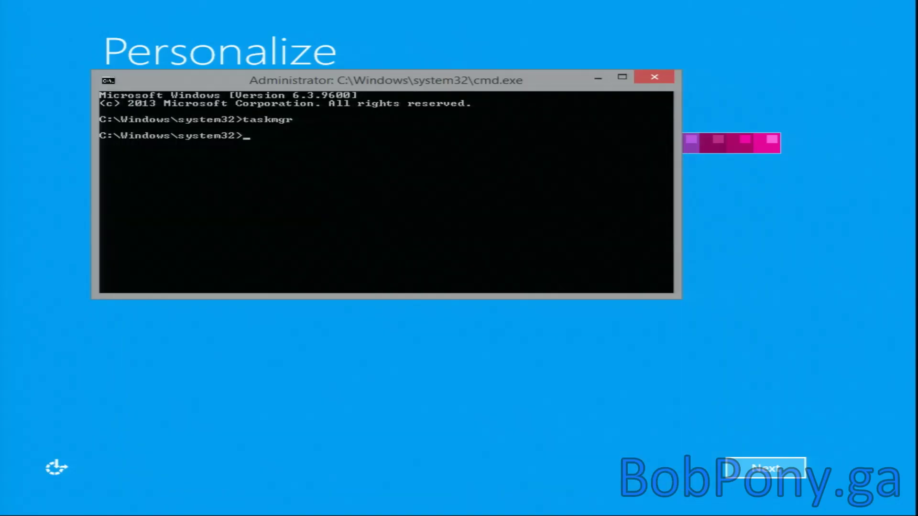
text(exit)
key(Return)
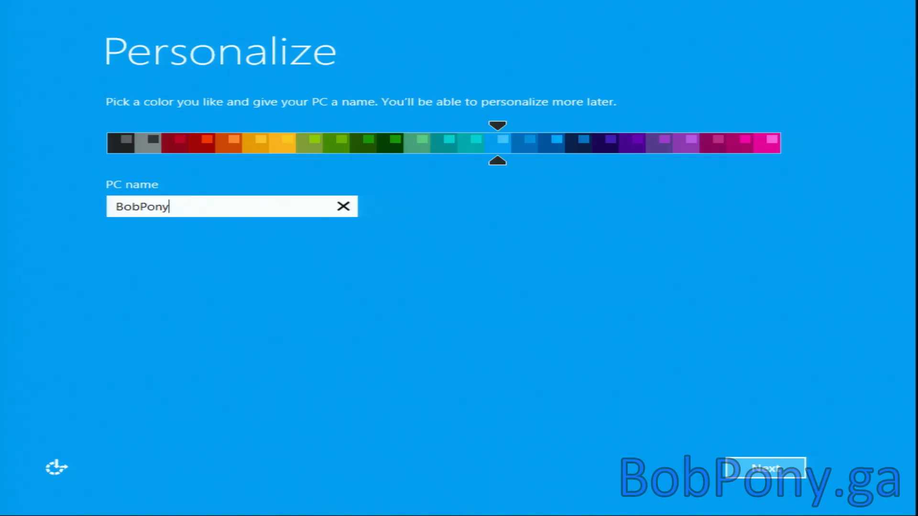
Run taskmgr from a new command prompt and show the performance graphs for Disk 0 (C:).
key(shift+F10)
text(ta)
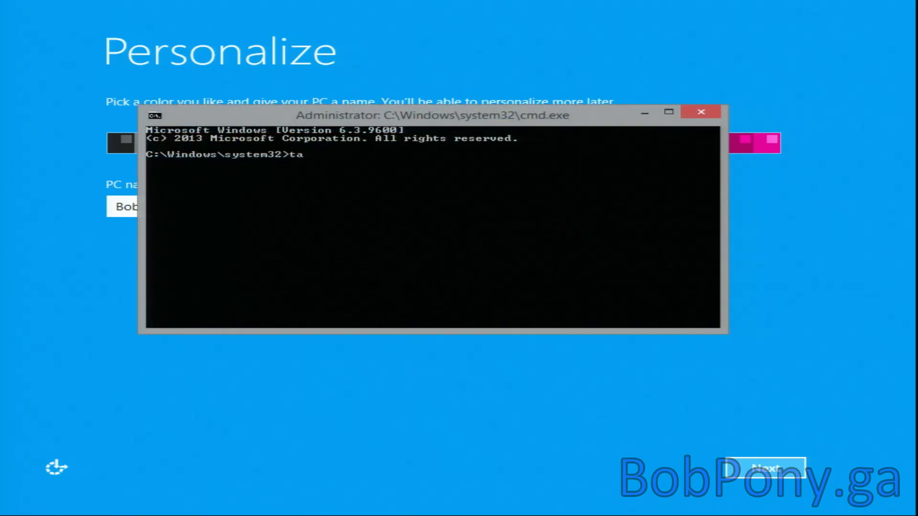
text(skmgr)
key(Return)
key(Tab)
key(Tab)
key(Right)
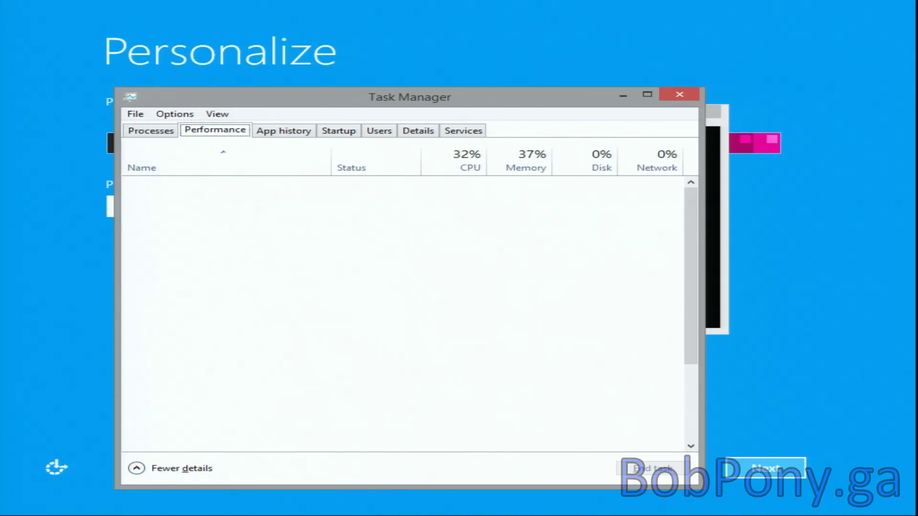
key(Tab)
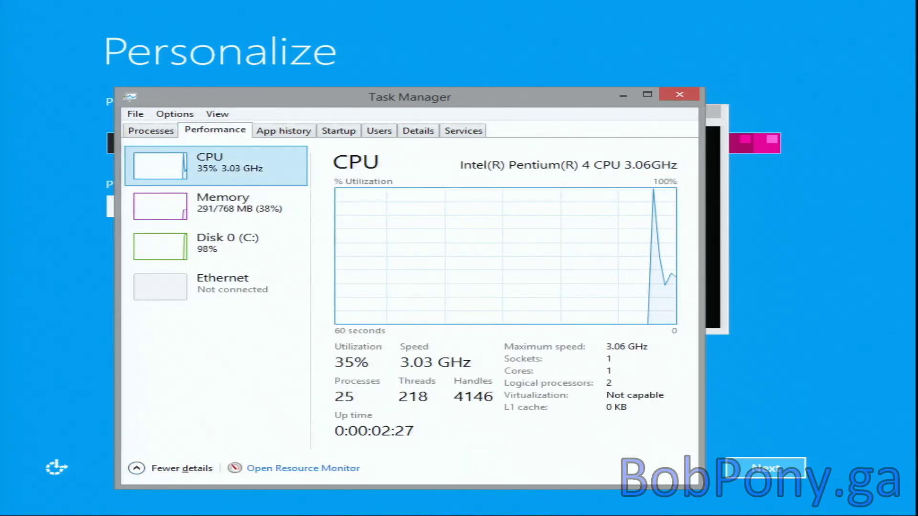
key(Down)
key(Down)
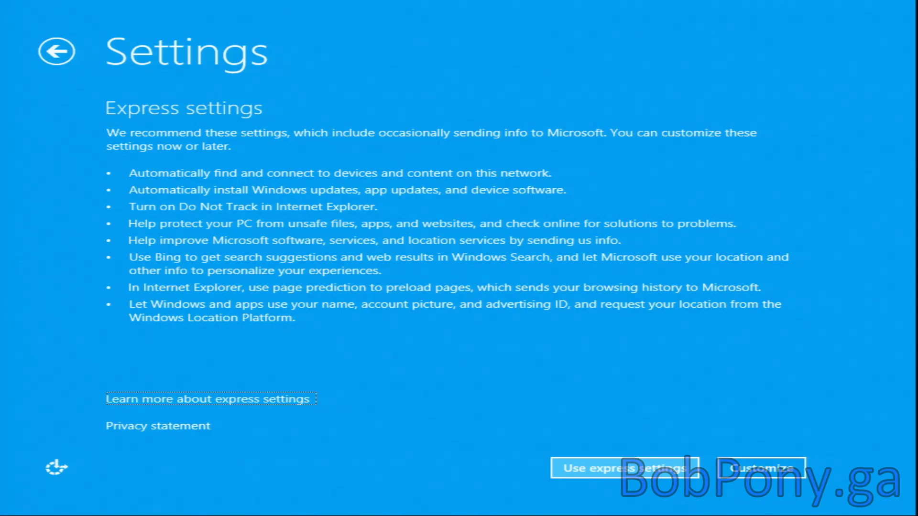
Bring Task Manager back over the Settings page by running taskmgr in another command prompt.
key(shift+F10)
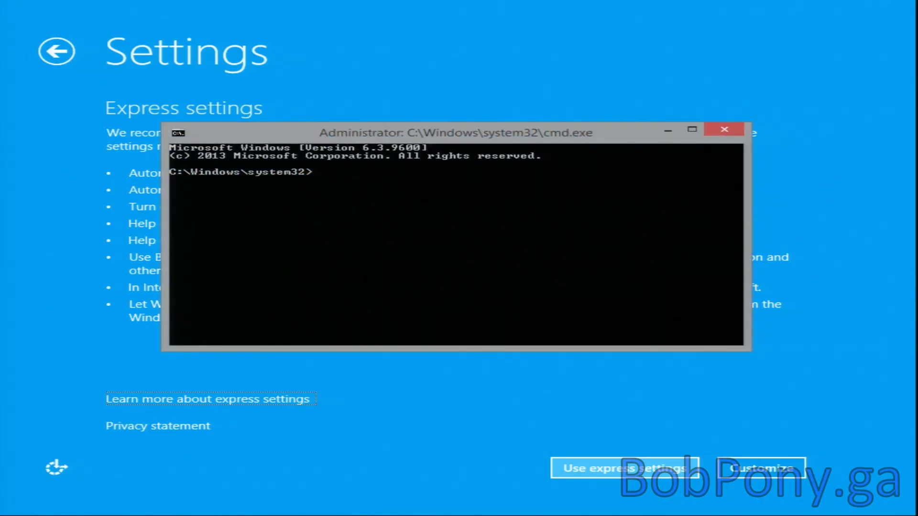
text(taskmgr)
key(Return)
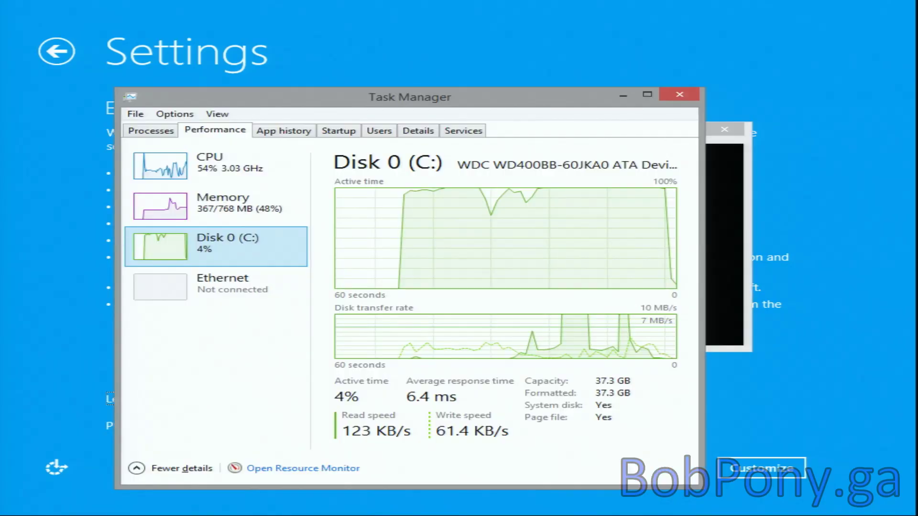
Exit the open command prompts, check Task Manager's disk activity once more and return to Windows setup.
key(alt+Tab)
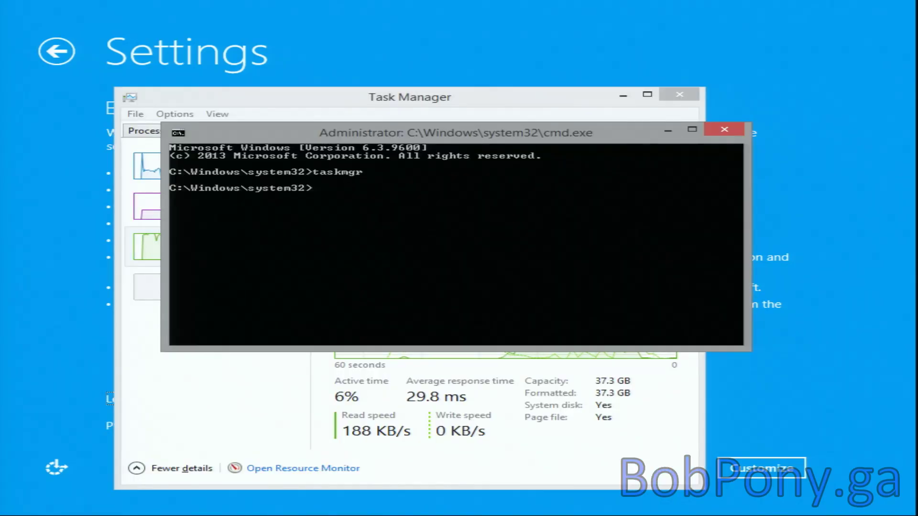
text(exi)
key(alt+Tab)
key(alt+Tab)
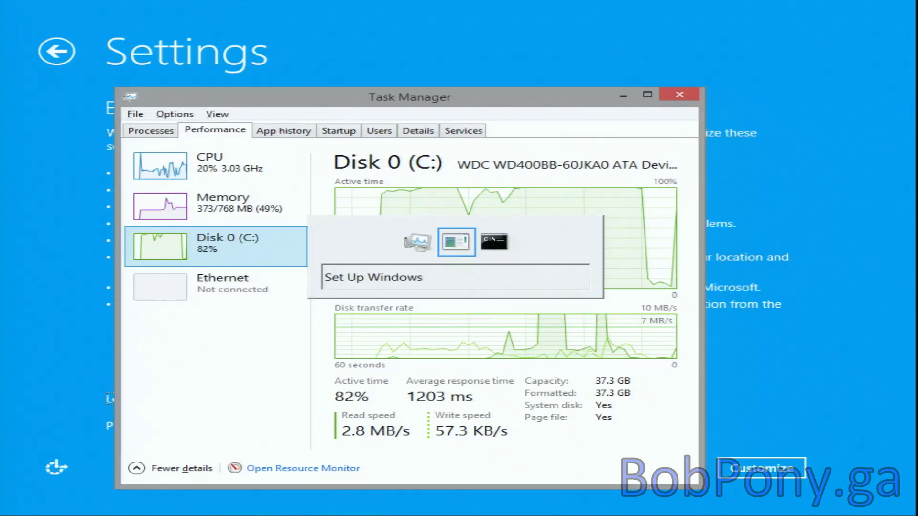
key(BackSpace)
key(BackSpace)
key(BackSpace)
text(exit)
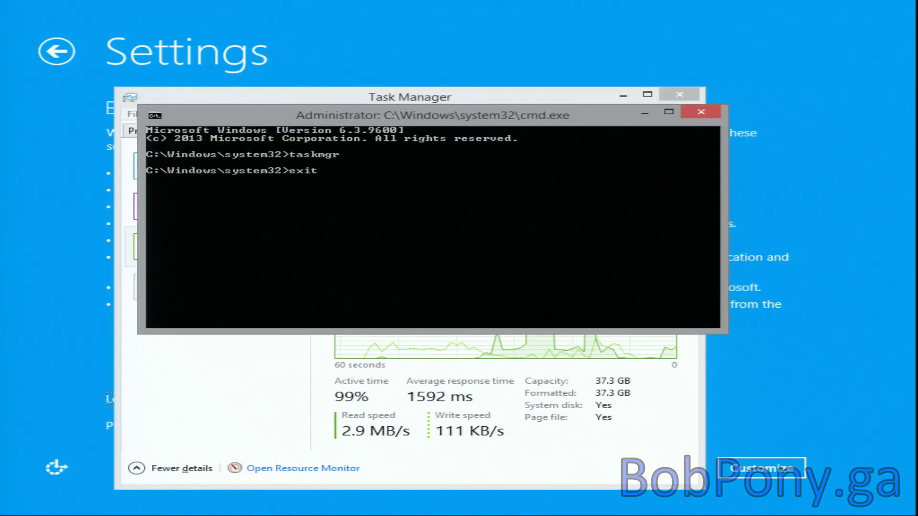
key(Return)
key(alt+Tab)
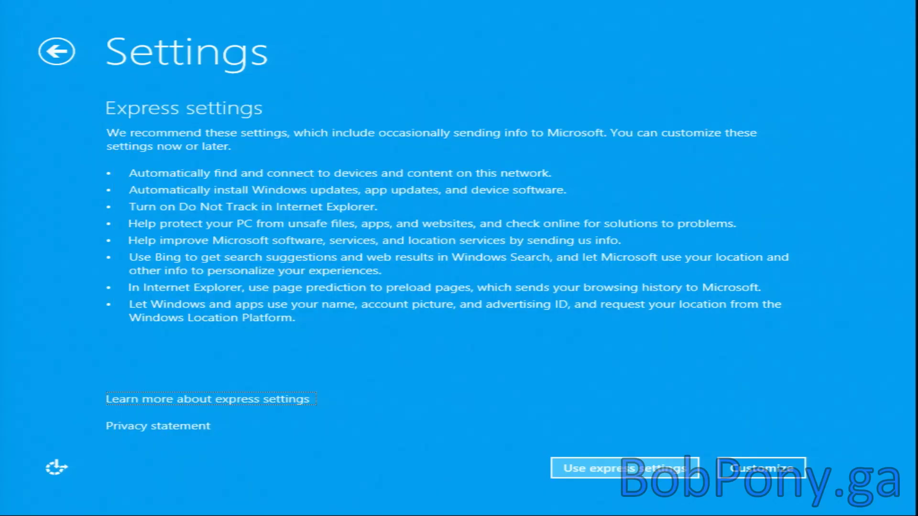
key(alt+Tab)
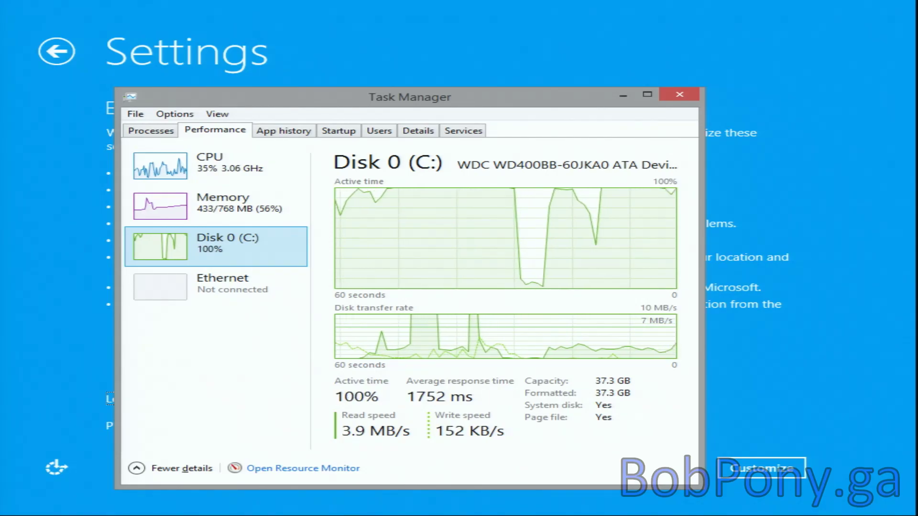
key(alt+Tab)
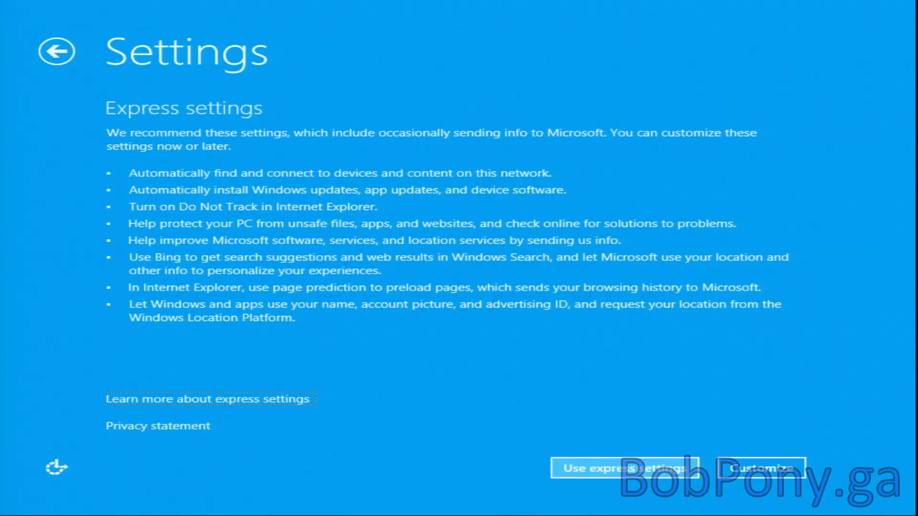
Choose to customize the setup settings instead of using the express settings.
key(Tab)
key(Tab)
key(Return)
Set Windows Update to "Don't set up Windows Update (not recommended)" on the update and privacy settings page.
key(Tab)
key(Tab)
key(Tab)
key(Tab)
key(Tab)
key(Tab)
key(Tab)
key(Tab)
key(Tab)
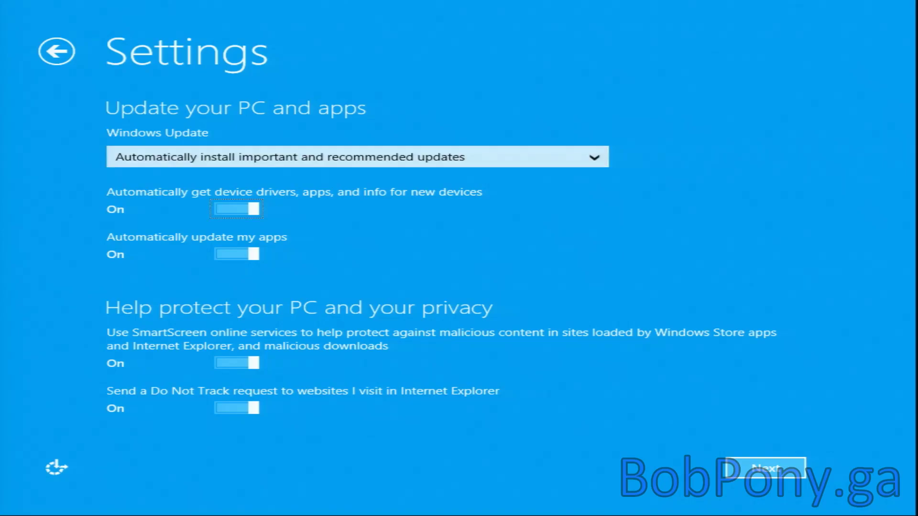
key(Tab)
key(Tab)
key(Tab)
key(Tab)
key(Down)
key(Down)
key(Down)
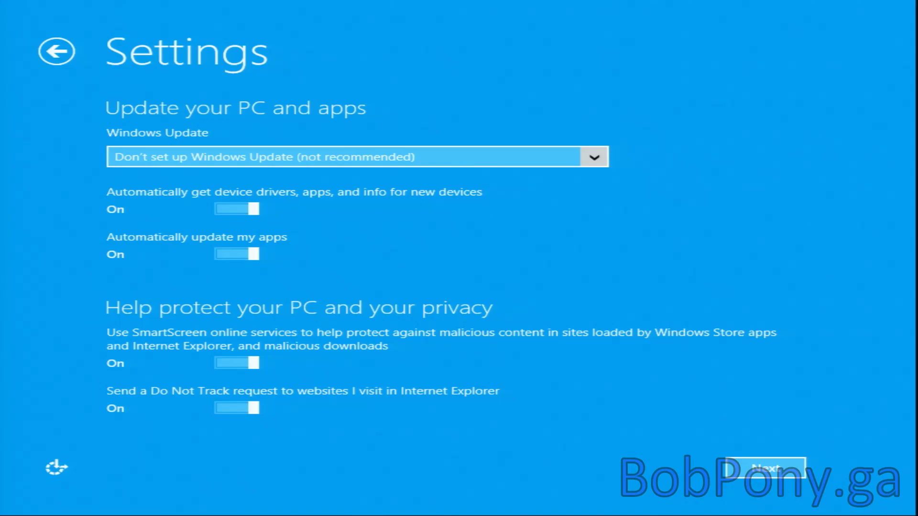
Turn off automatic device drivers, automatic app updates, SmartScreen and the Do Not Track request, and continue to the following settings page.
key(Tab)
key(space)
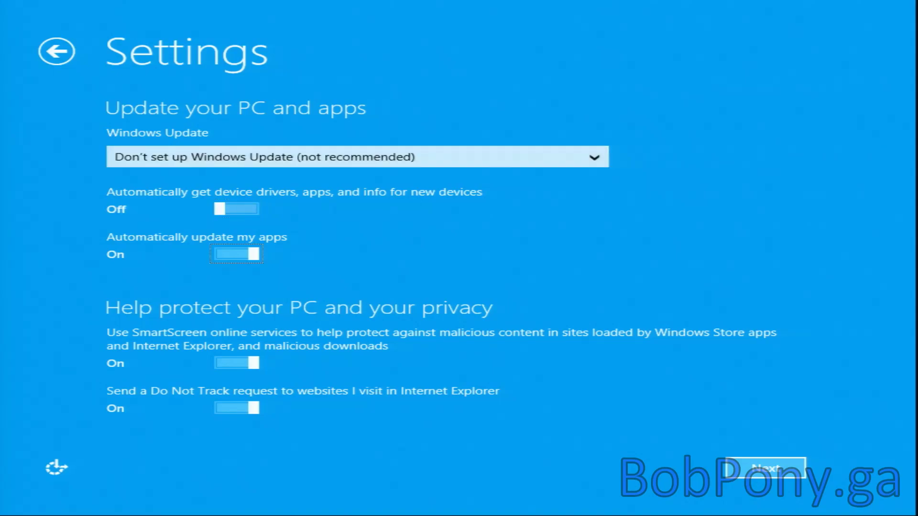
key(Tab)
key(space)
key(space)
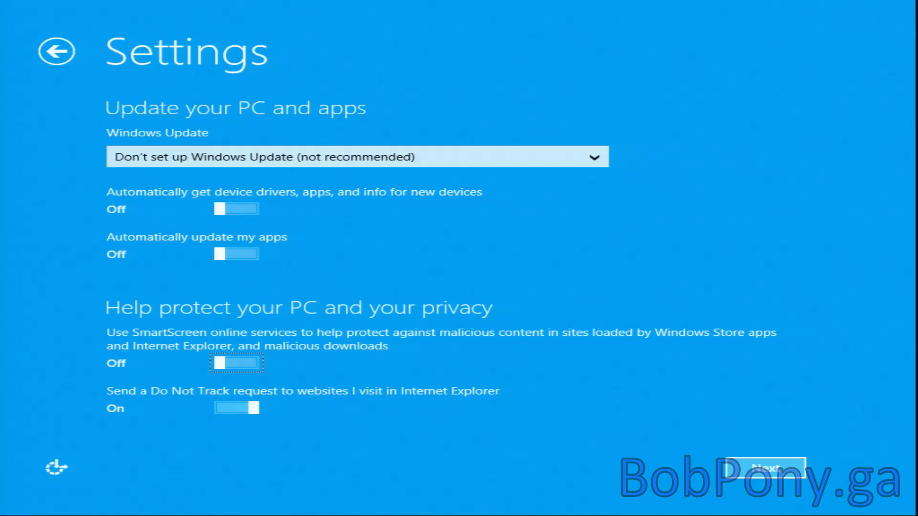
key(space)
key(Return)
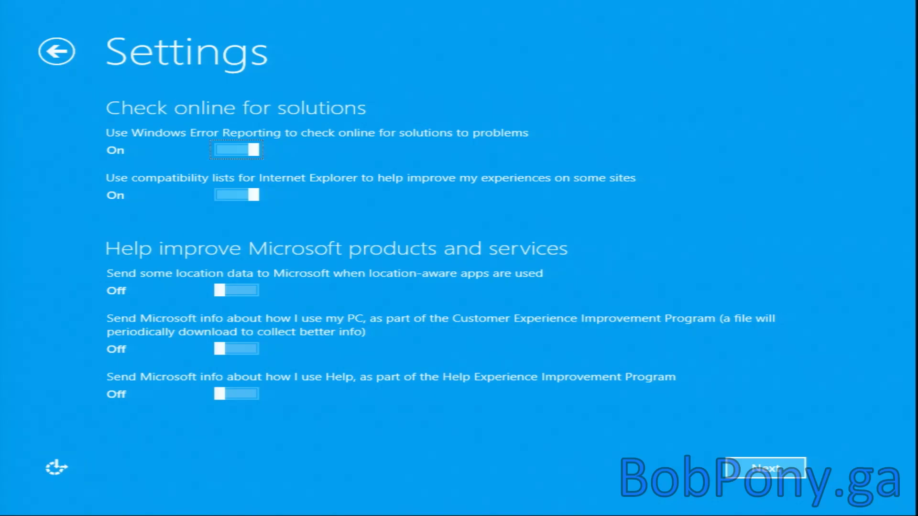
Turn off Windows Error Reporting and the Internet Explorer compatibility lists, and continue.
key(space)
key(space)
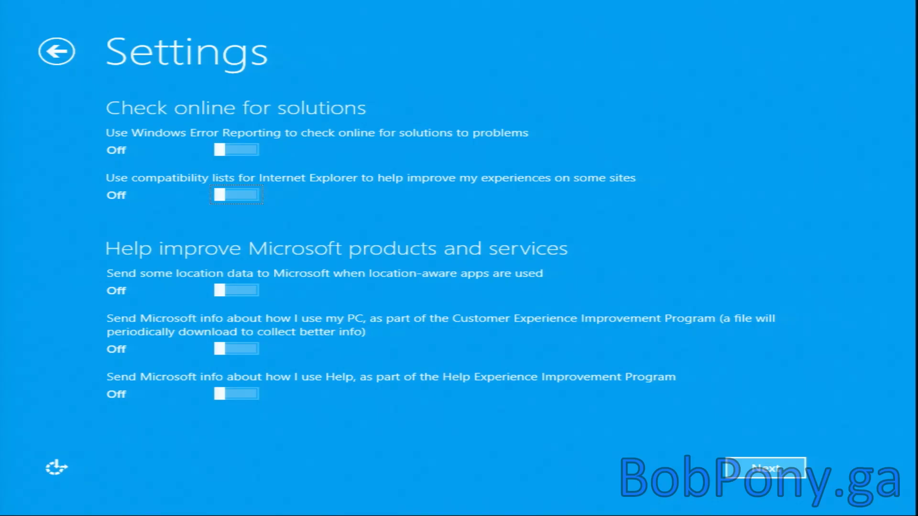
key(Return)
Turn off all six options for sharing info with Microsoft and other services, and continue to the account page.
key(Tab)
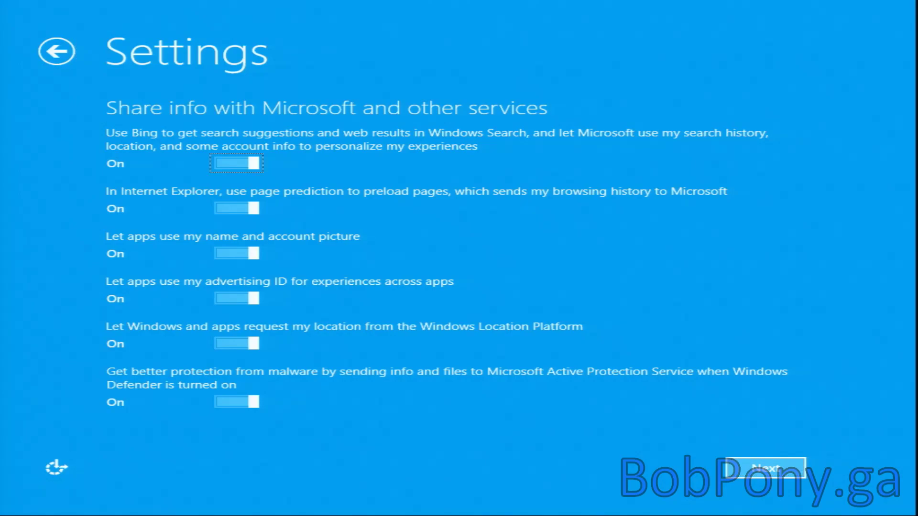
key(space)
key(space)
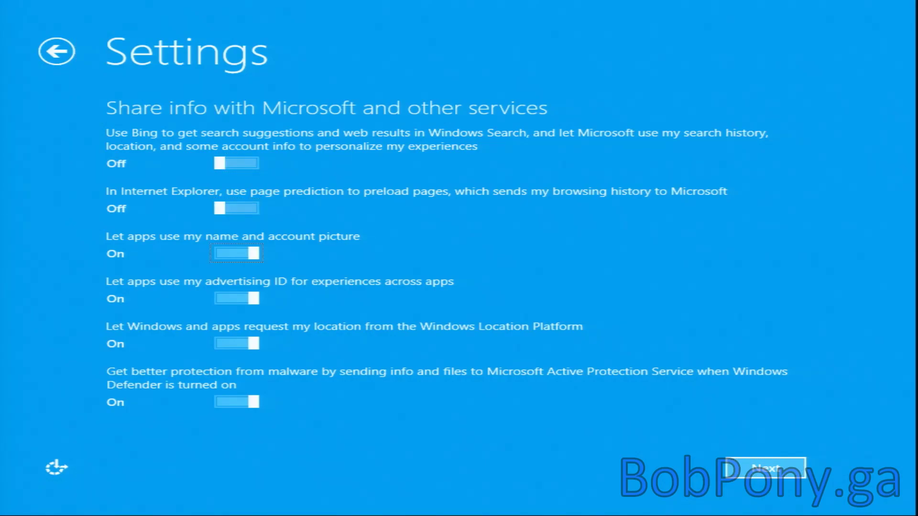
key(space)
key(Tab)
key(space)
key(space)
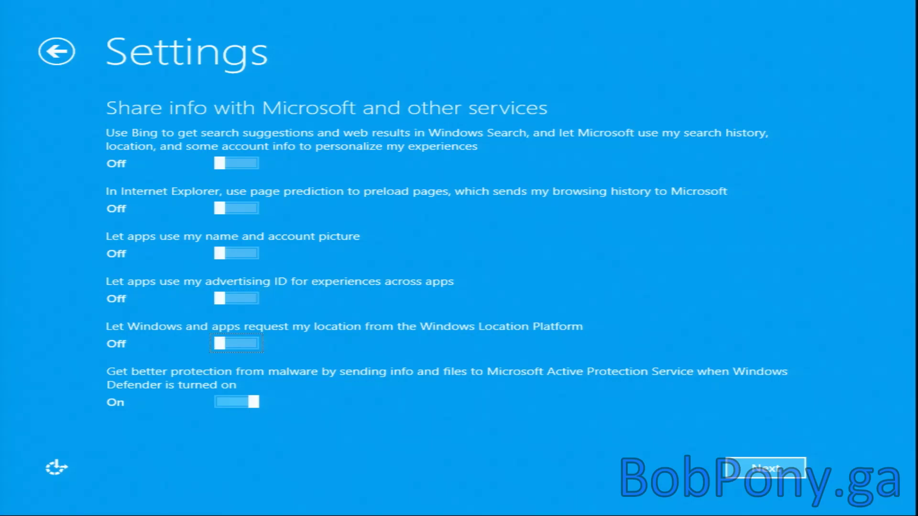
key(space)
key(Tab)
key(Return)
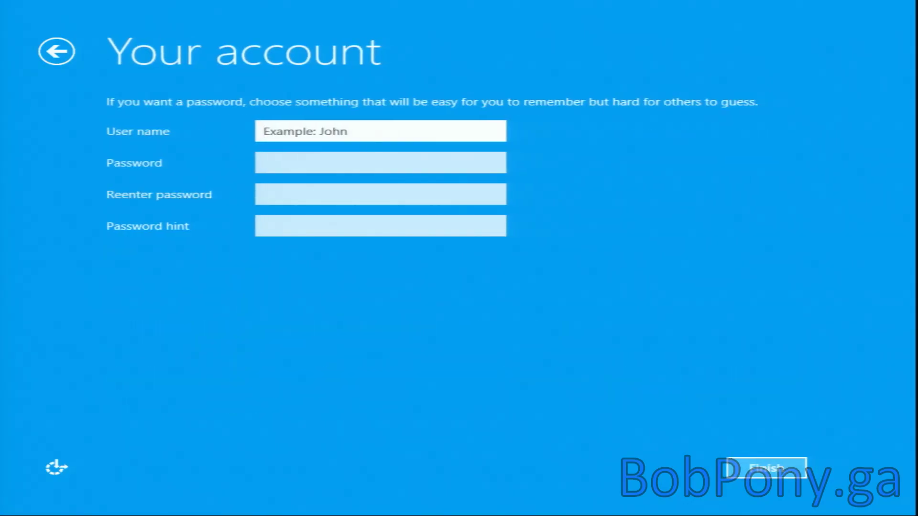
Create the account with the user name BobPony.ga and no password, and finish setup.
text(BobPon)
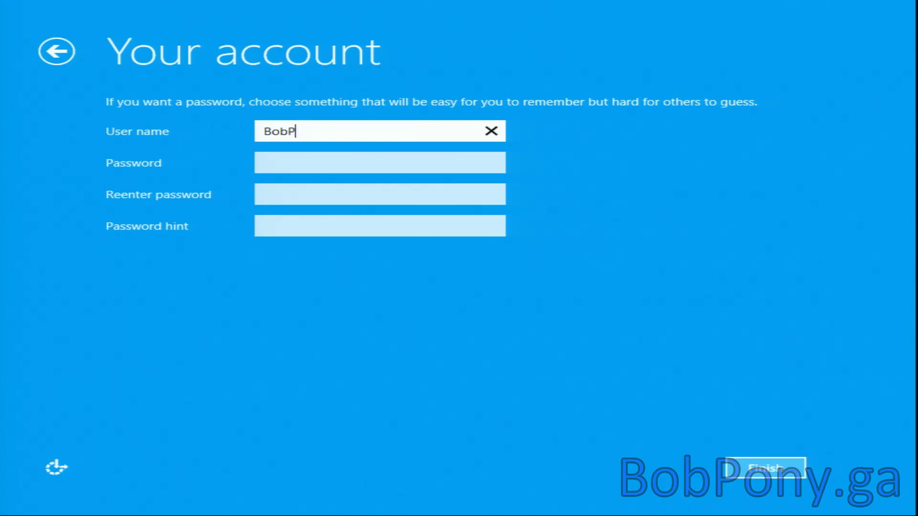
text(y.ga)
key(Return)
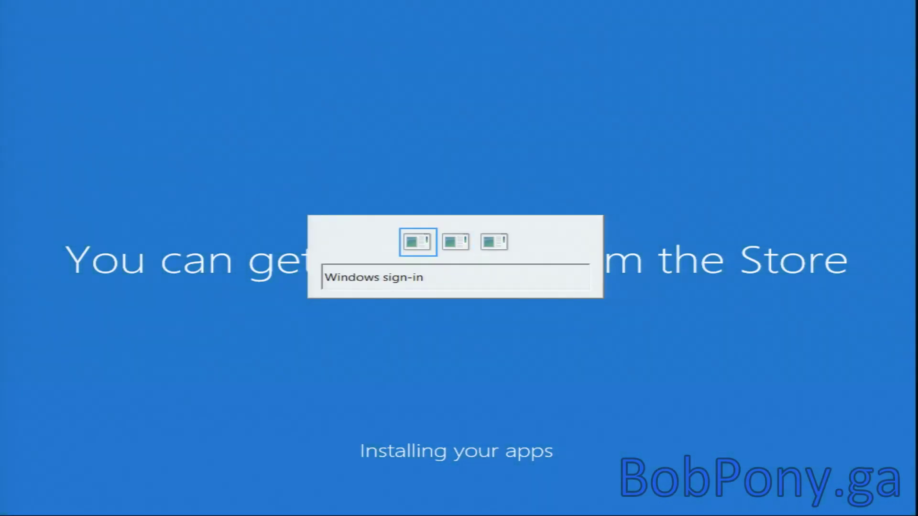
Try to open Task Manager from the security options and again while Windows prepares the personalized settings.
key(ctrl+alt+Delete)
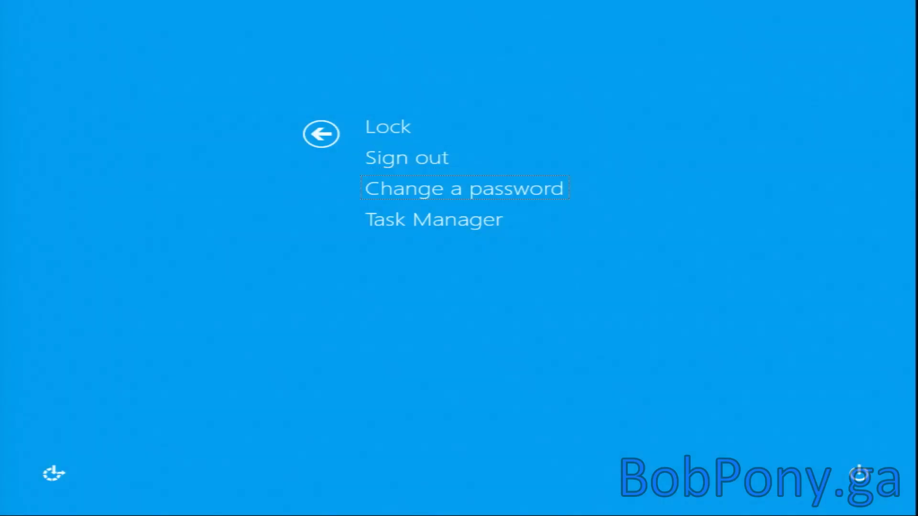
key(Return)
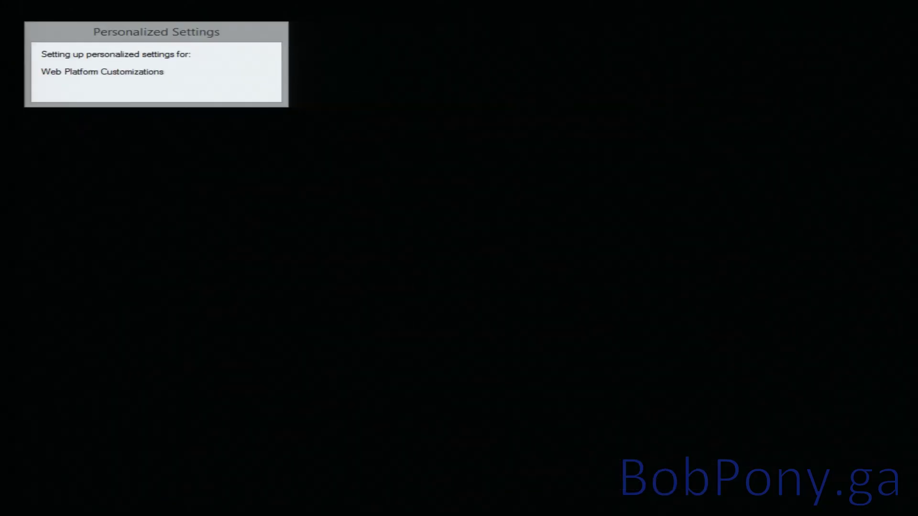
key(ctrl+shift+Escape)
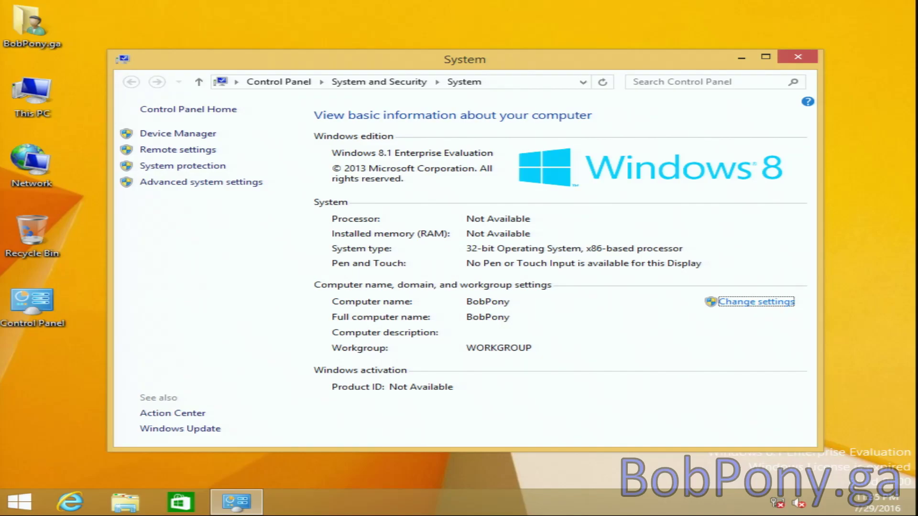
Maximize the System window showing the computer's basic information.
key(alt+space)
key(Down)
key(Down)
key(Down)
key(Down)
key(Return)
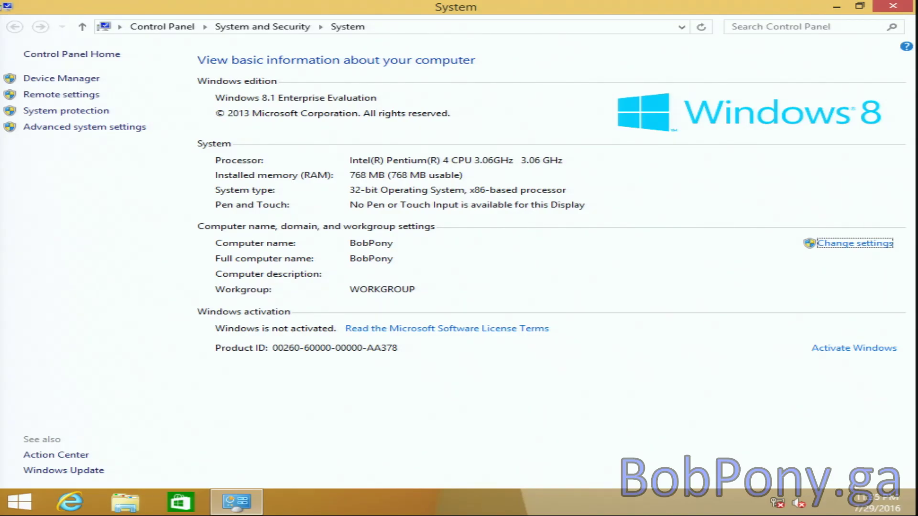
Close the System window and look through the Start screen tiles as far as the Store tile.
key(alt+F4)
key(super)
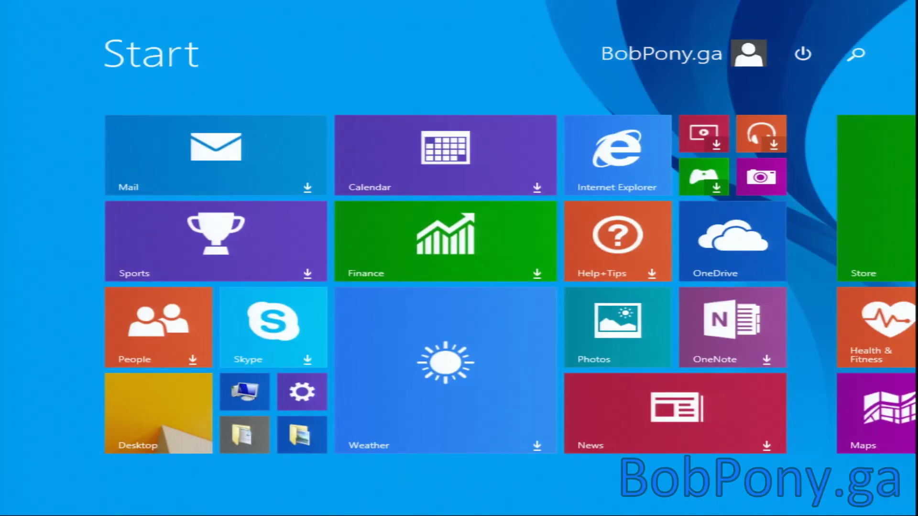
key(Right)
key(Right)
key(Right)
key(Right)
key(Right)
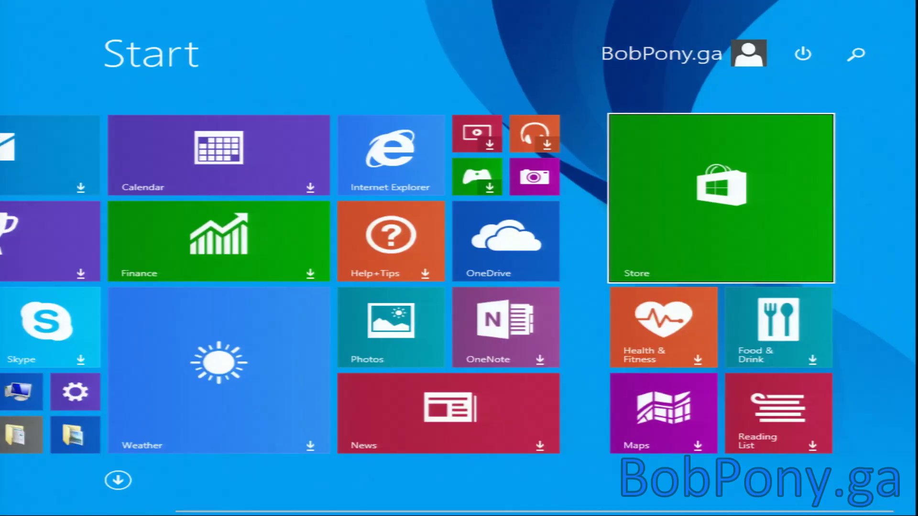
Open PC settings from its small gear tile on the Start screen.
key(Left)
key(Left)
key(Left)
key(Left)
key(Down)
key(Down)
key(Down)
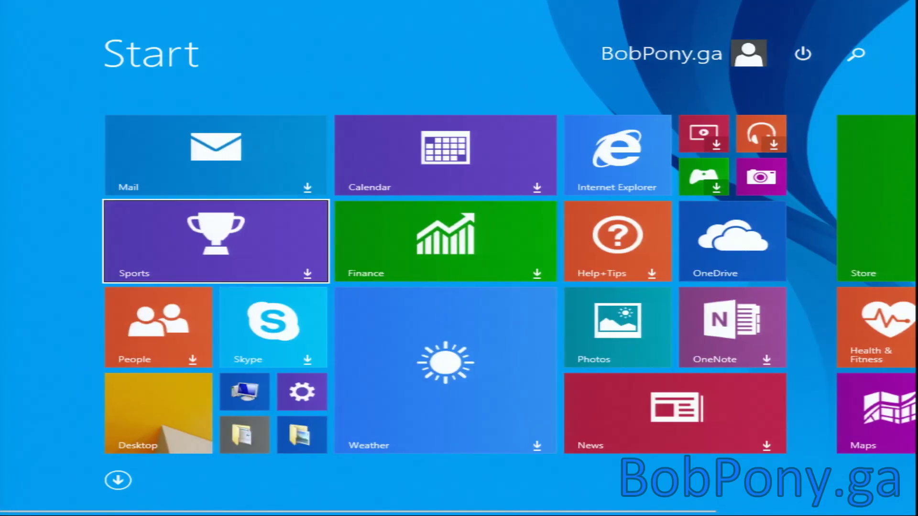
key(Right)
key(Right)
key(Left)
key(Left)
key(Right)
key(Right)
key(Return)
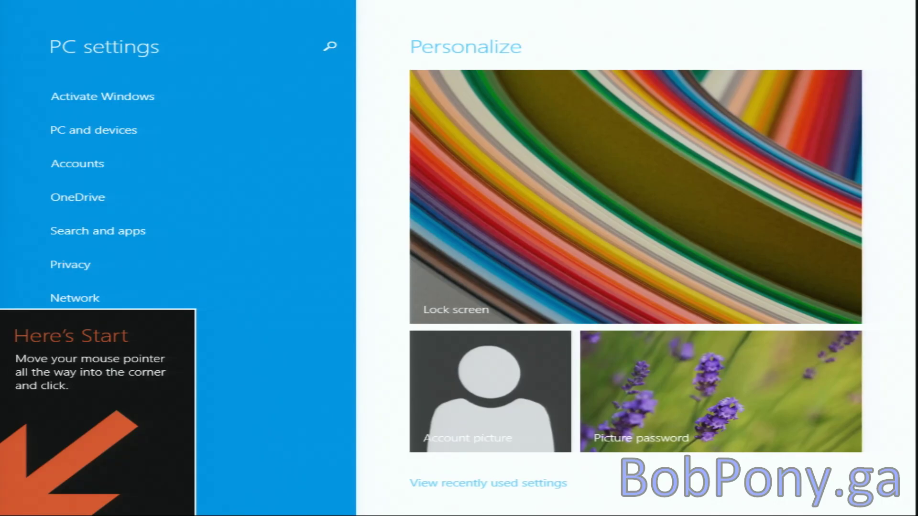
Dismiss the Start corner tip, open the PC and devices section and go through its list of categories.
key(Tab)
key(Tab)
key(Tab)
key(Tab)
key(super)
key(super)
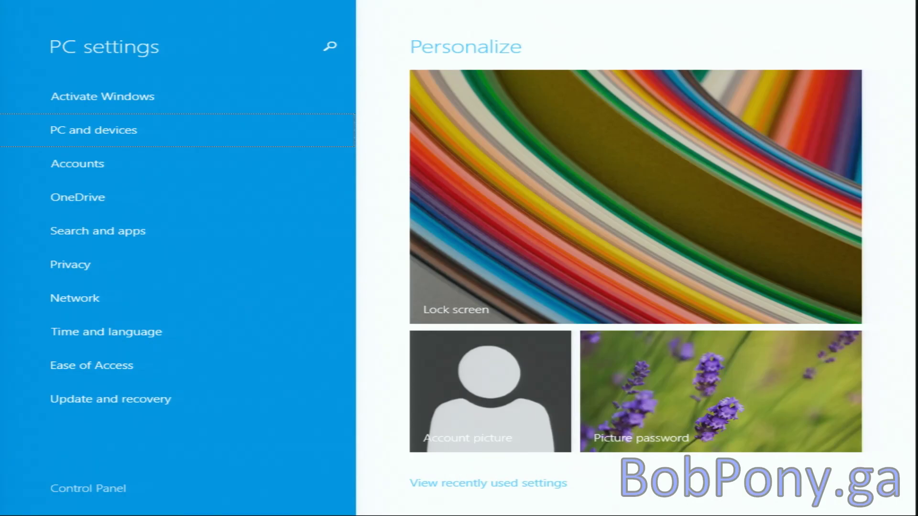
key(Return)
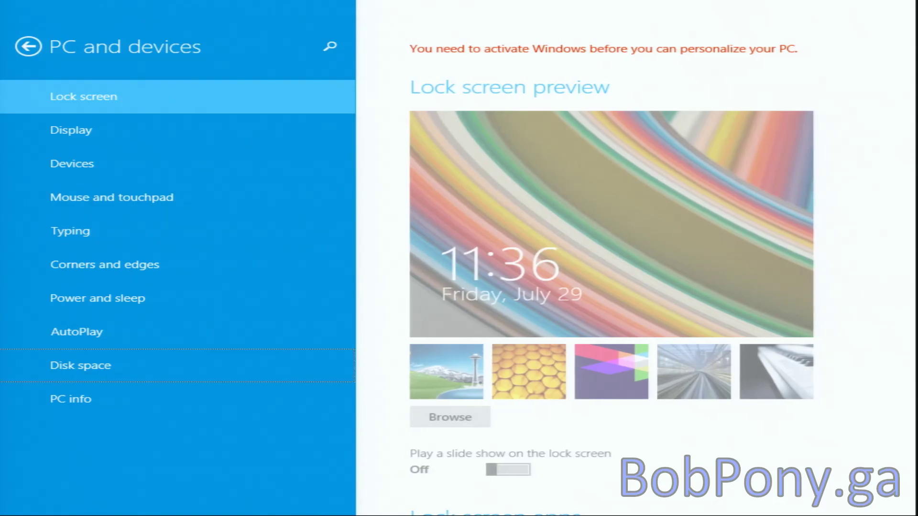
key(Return)
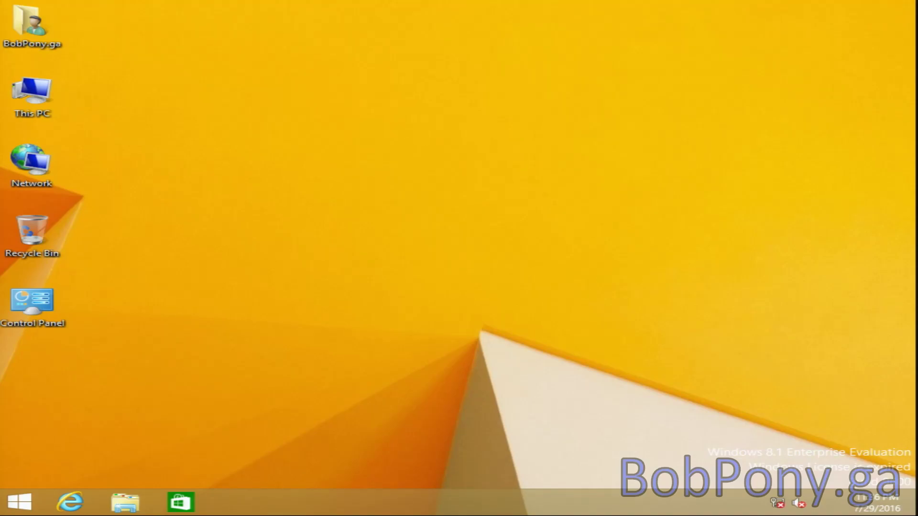
Search everywhere for "system information" through the Search charm on the desktop.
key(super+c)
key(Down)
key(Down)
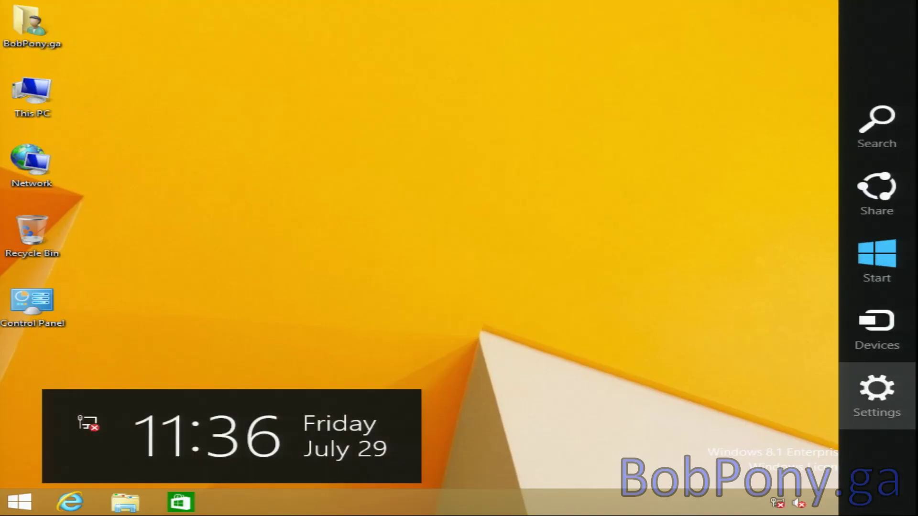
key(Up)
key(Up)
key(Up)
key(Up)
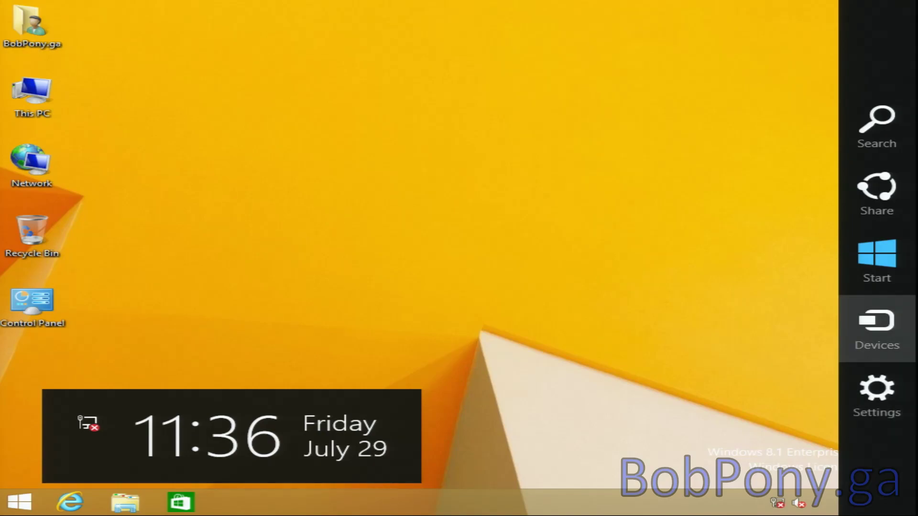
key(Escape)
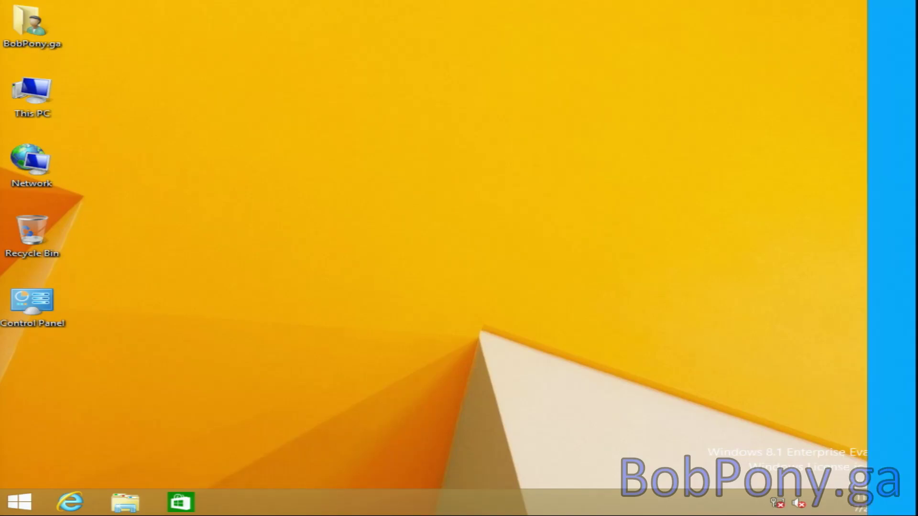
text(system)
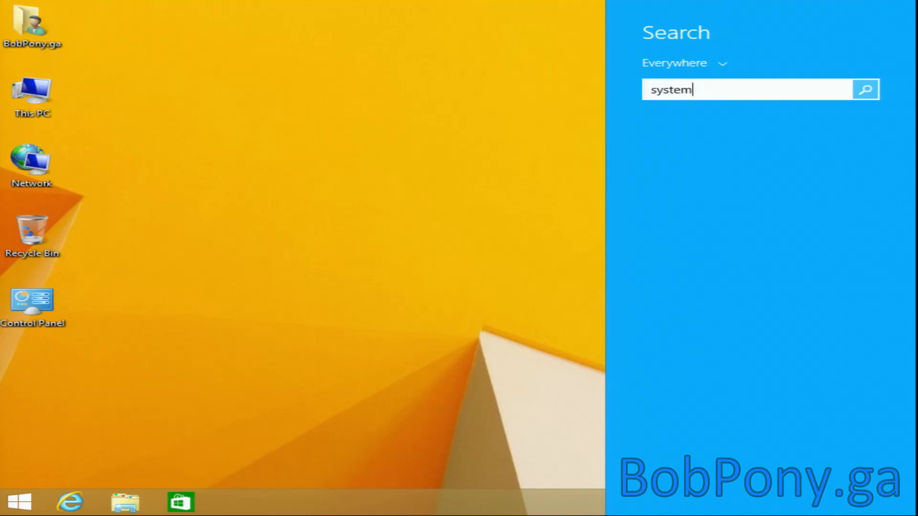
text( information)
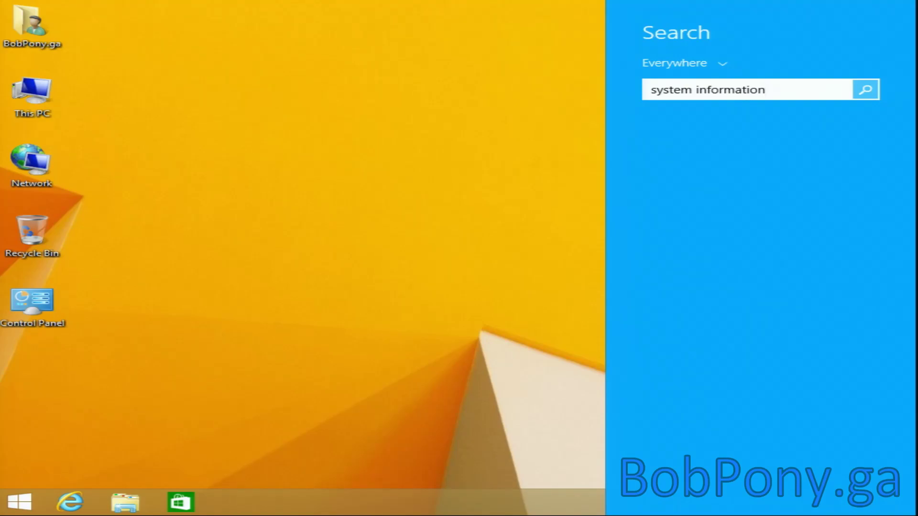
key(Return)
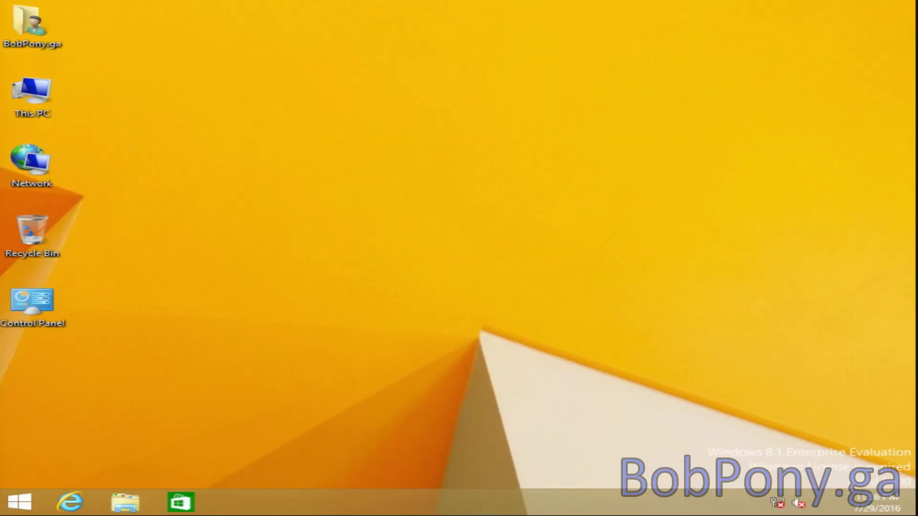
key(super+c)
key(Down)
key(Down)
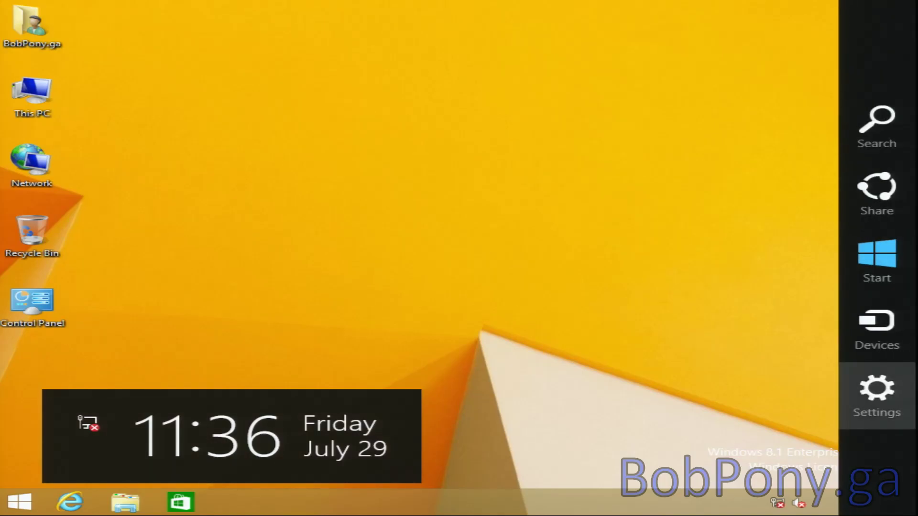
key(Up)
key(Up)
key(Up)
key(Up)
key(Return)
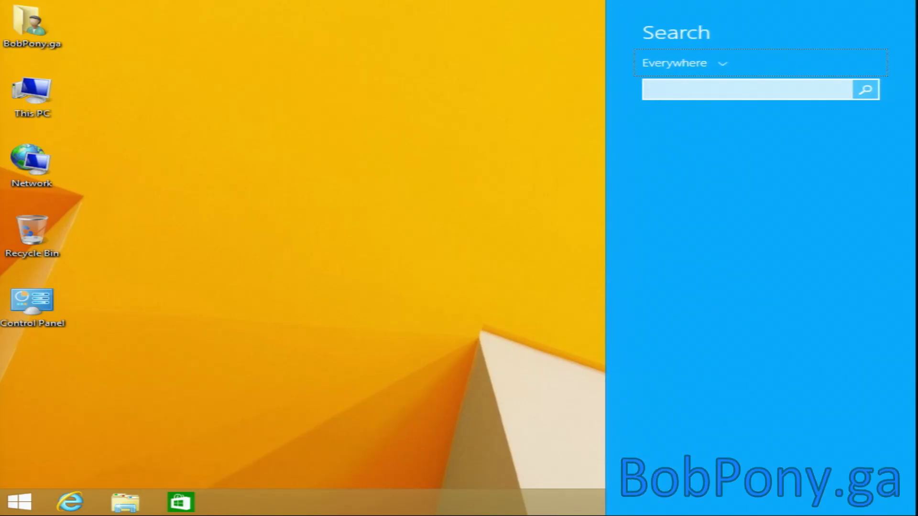
key(Return)
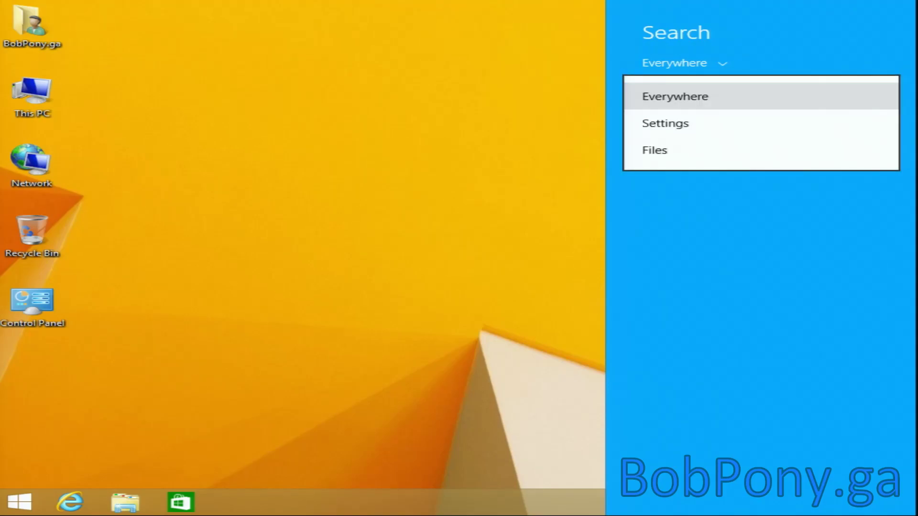
key(Down)
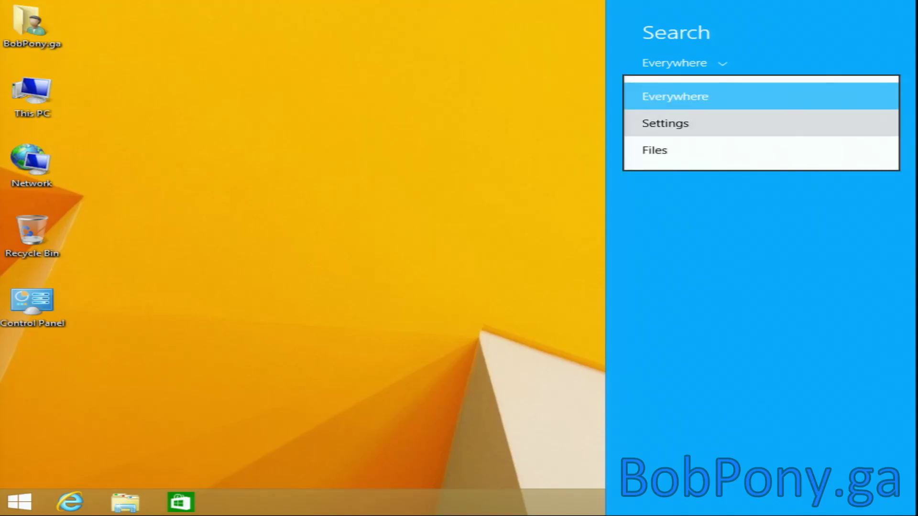
key(super)
key(super)
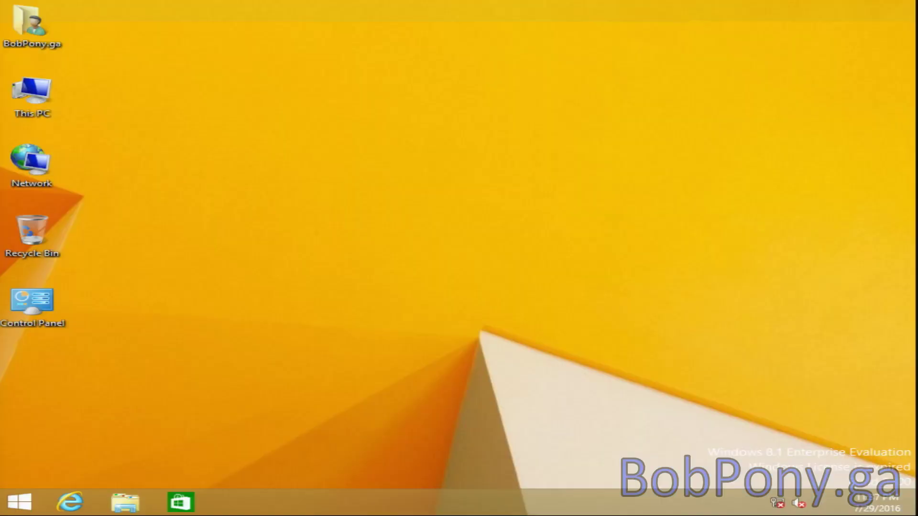
Show the list of all installed apps sorted by name and look through it for a system information tool.
key(super)
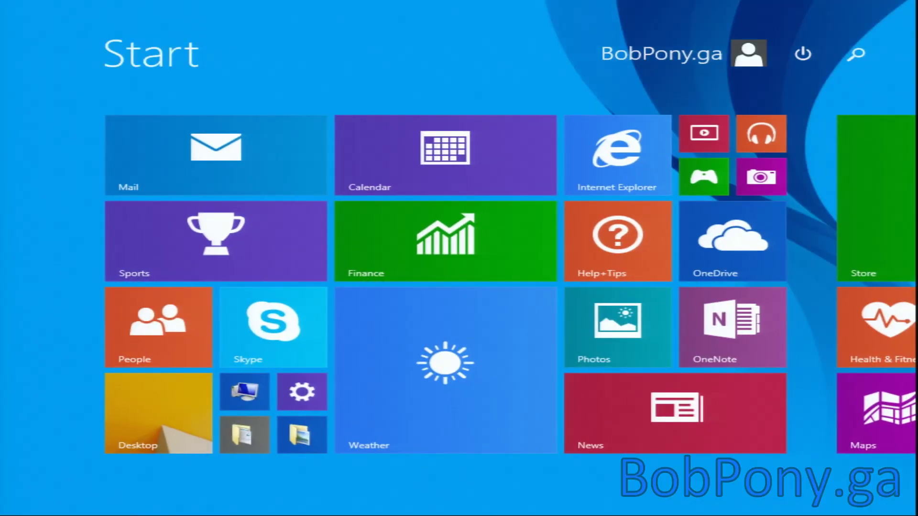
key(ctrl+Tab)
key(Right)
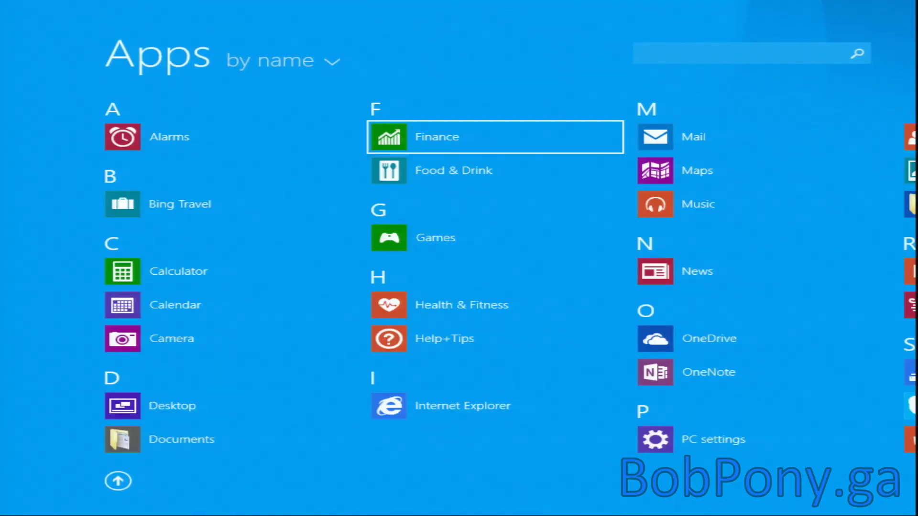
key(Right)
key(Right)
key(Right)
key(Right)
key(Right)
key(Right)
key(Right)
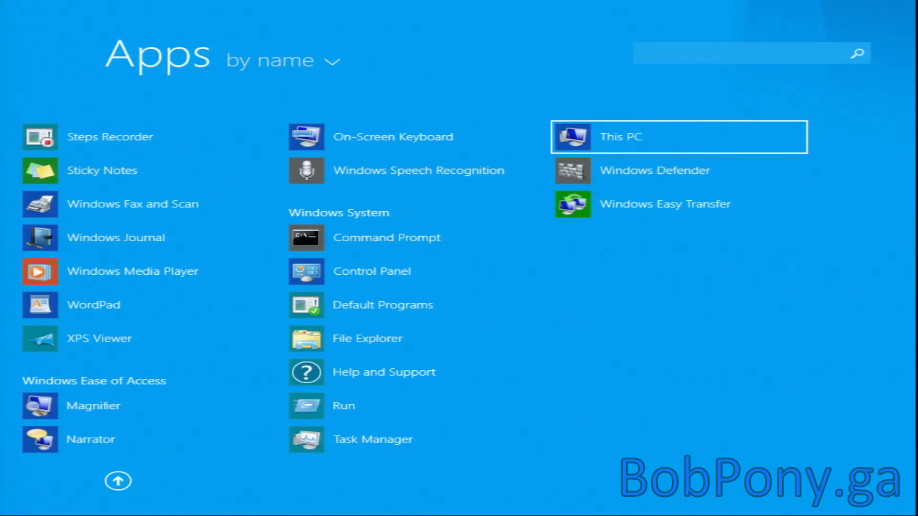
key(Left)
key(Left)
key(Left)
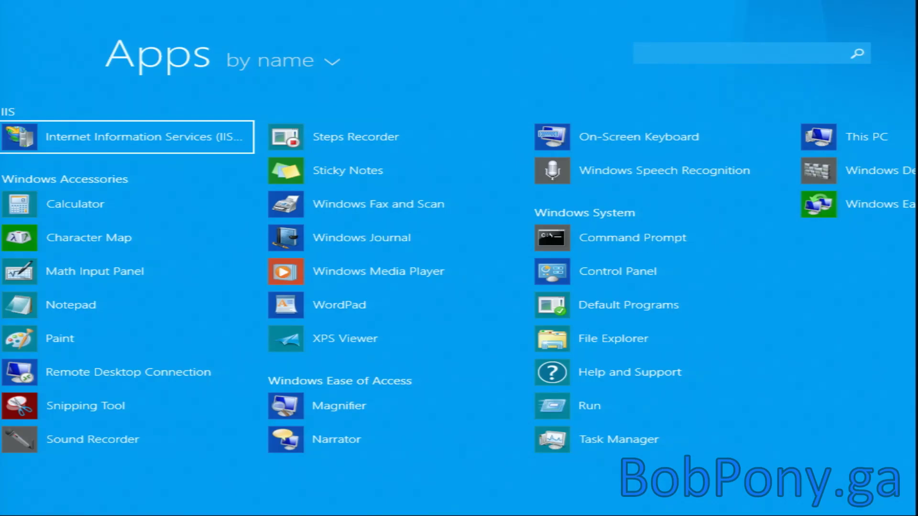
key(Left)
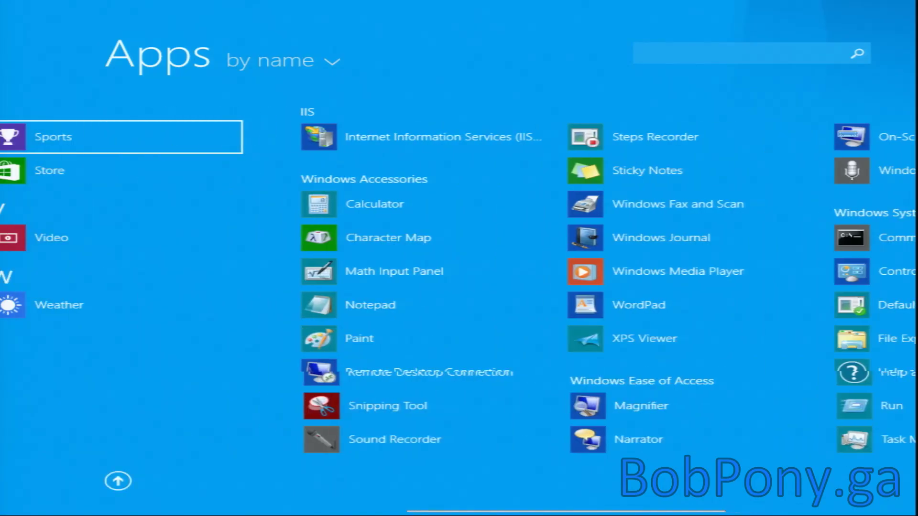
key(Left)
key(Left)
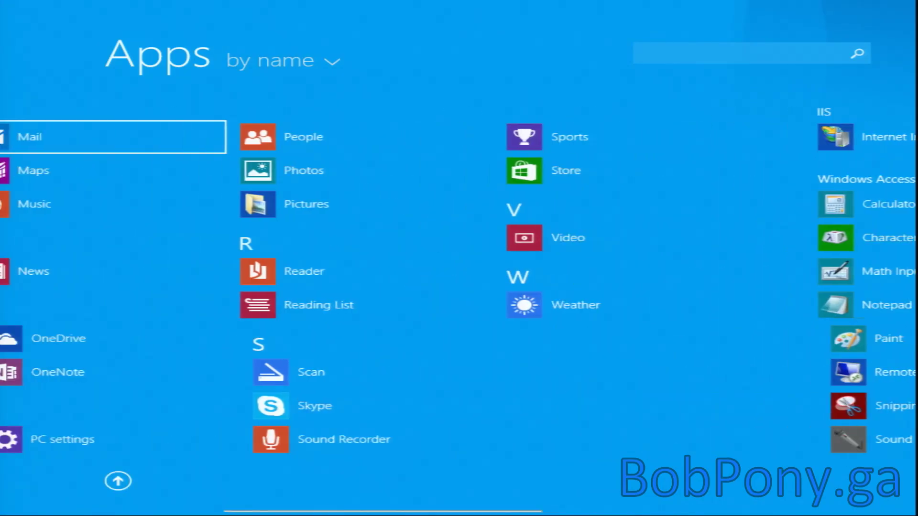
Launch System Information by running the command msinfo32.
key(super+r)
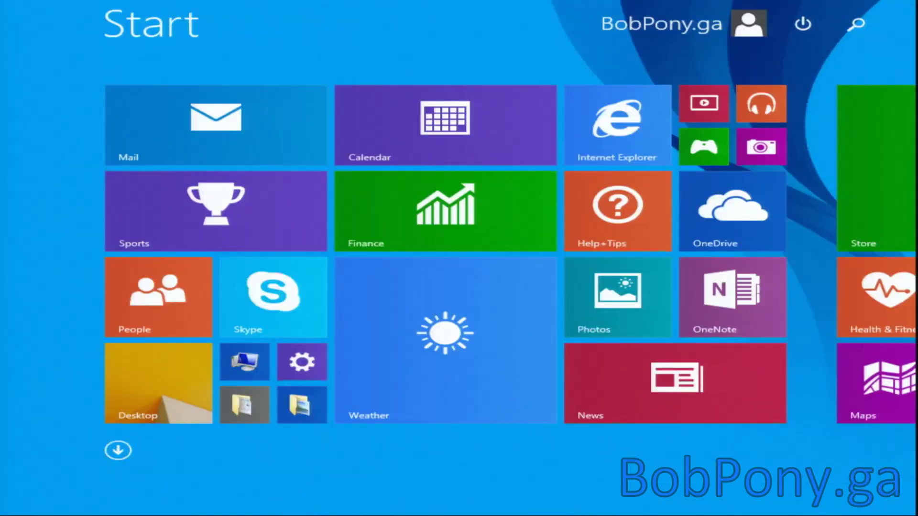
text(msinfo32)
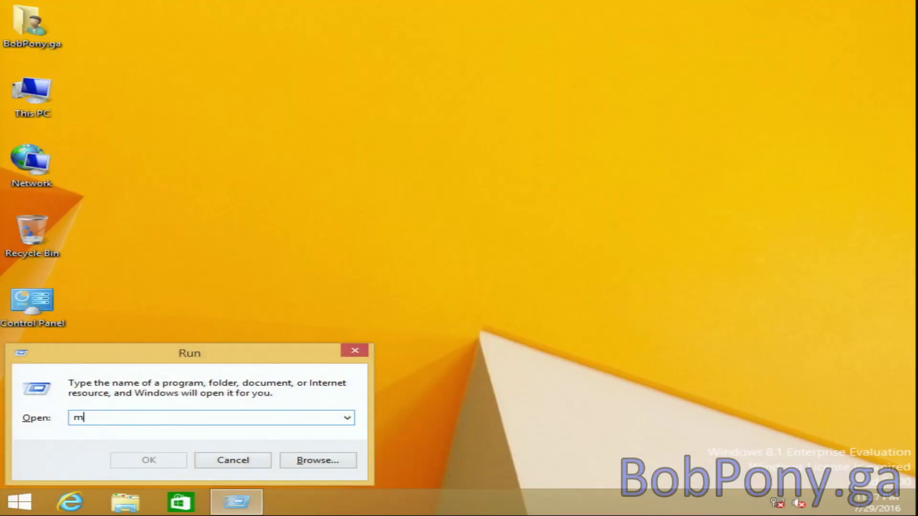
key(Return)
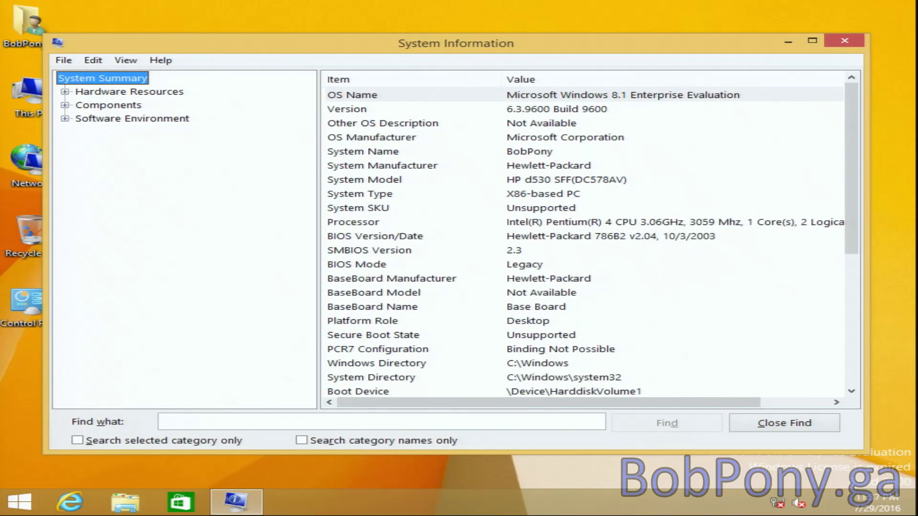
Read through the System Summary items from the OS name down to the Hyper-V entries.
key(Tab)
key(Down)
key(Down)
key(Down)
key(Down)
key(Down)
key(Down)
key(Down)
key(Down)
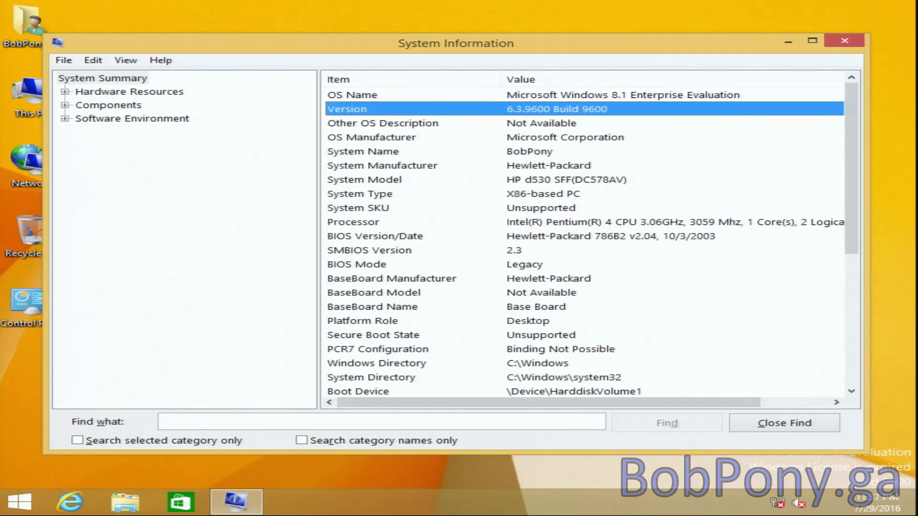
key(Down)
key(Down)
key(Down)
key(Down)
key(Down)
key(Down)
key(Down)
key(Down)
key(Down)
key(Down)
key(Down)
key(Down)
key(Down)
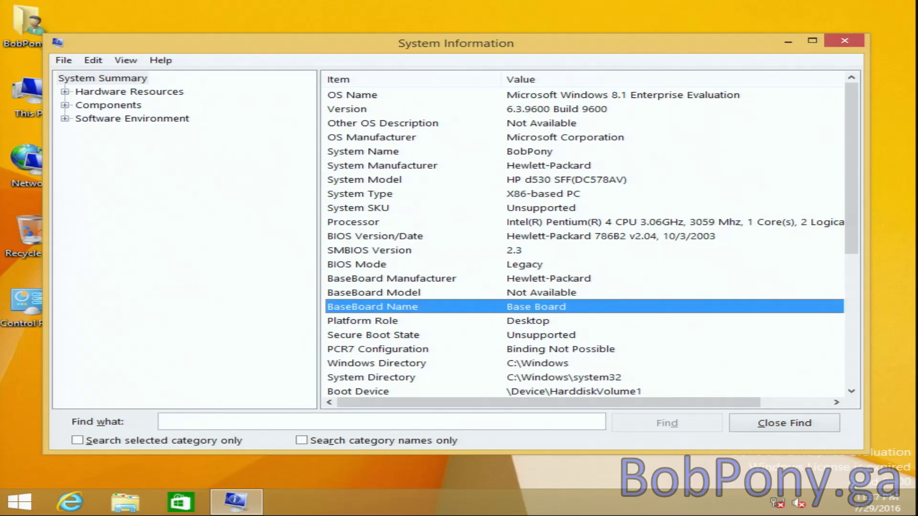
key(Down)
key(Down)
key(Down)
key(Down)
key(Down)
key(Down)
key(Down)
key(Down)
key(Down)
key(Down)
key(Down)
key(Down)
key(Down)
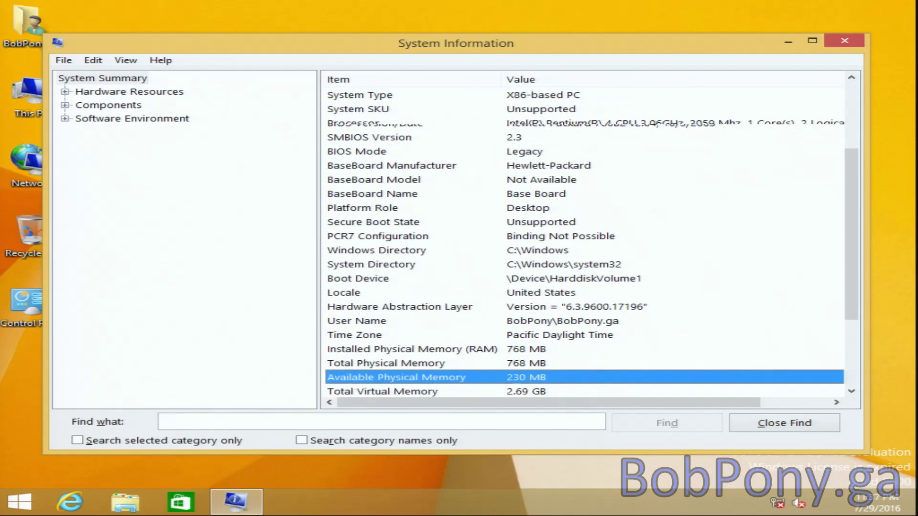
key(Down)
key(Down)
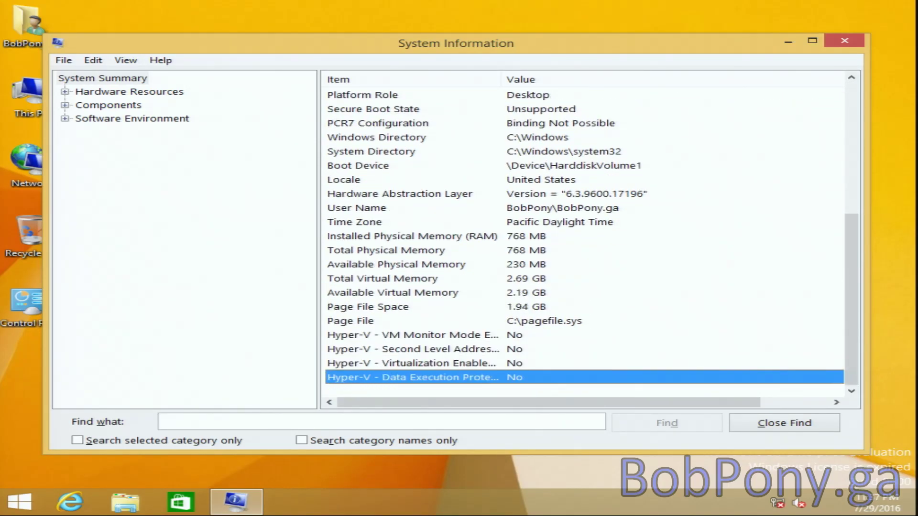
Expand Hardware Resources and examine its categories from Conflicts/Sharing through DMA and Forced Hardware to I/O.
key(Tab)
key(Tab)
key(Tab)
key(Tab)
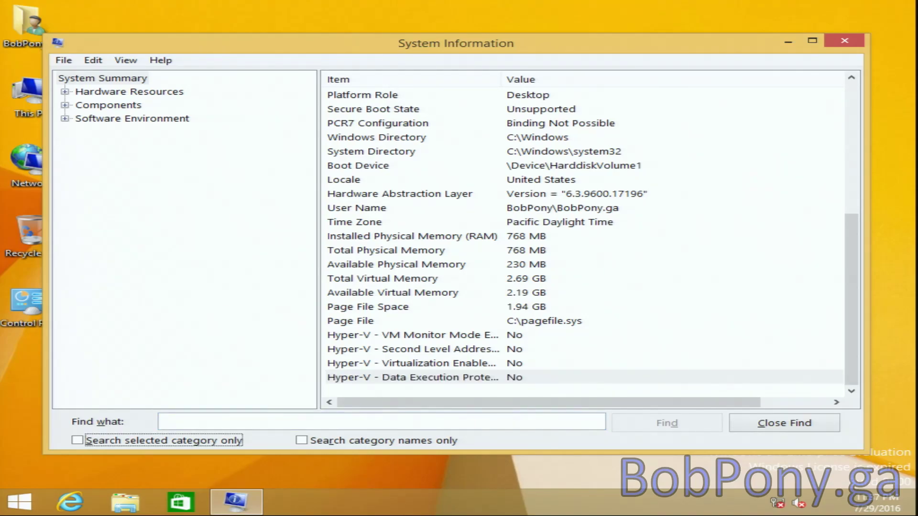
key(Tab)
key(Down)
key(Right)
key(Down)
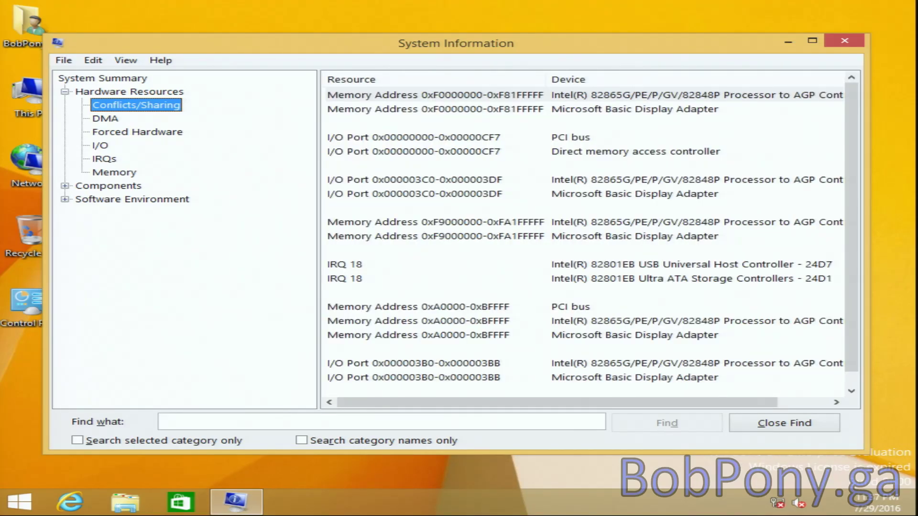
key(Down)
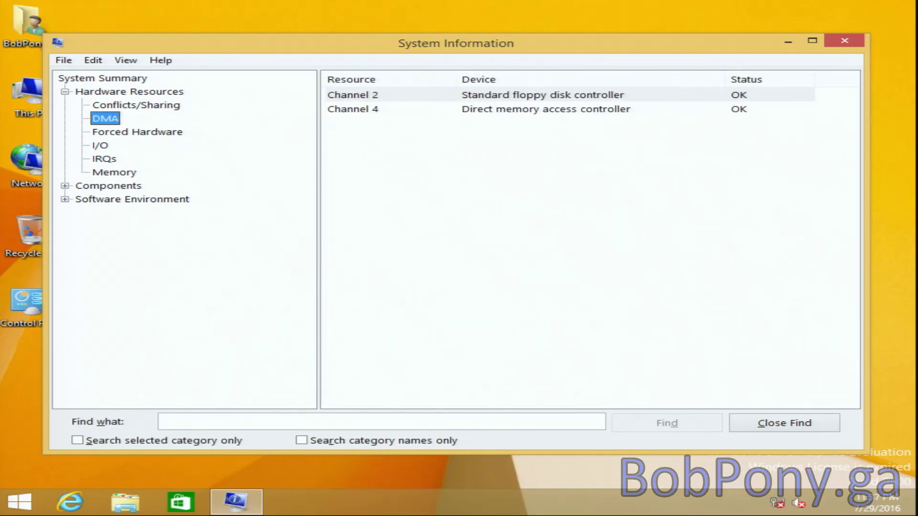
key(Down)
key(Down)
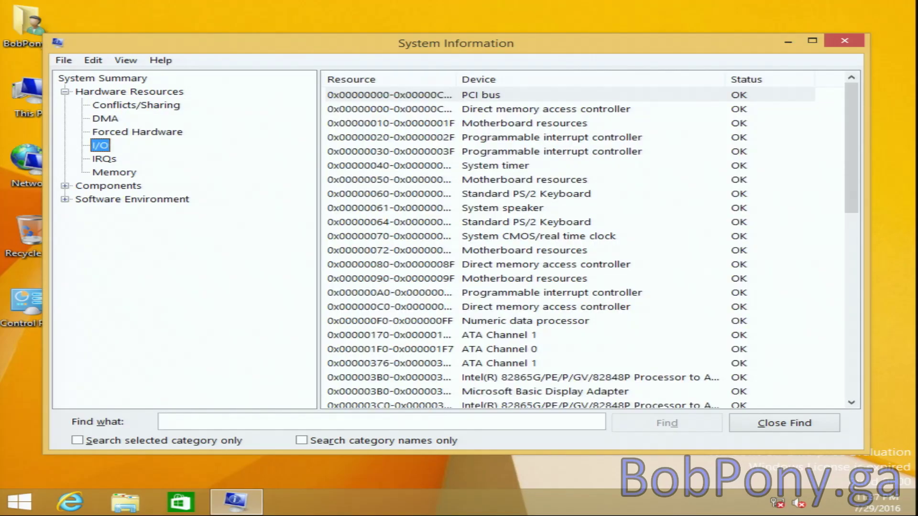
View the Memory and IRQs categories under Hardware Resources.
key(Down)
key(Down)
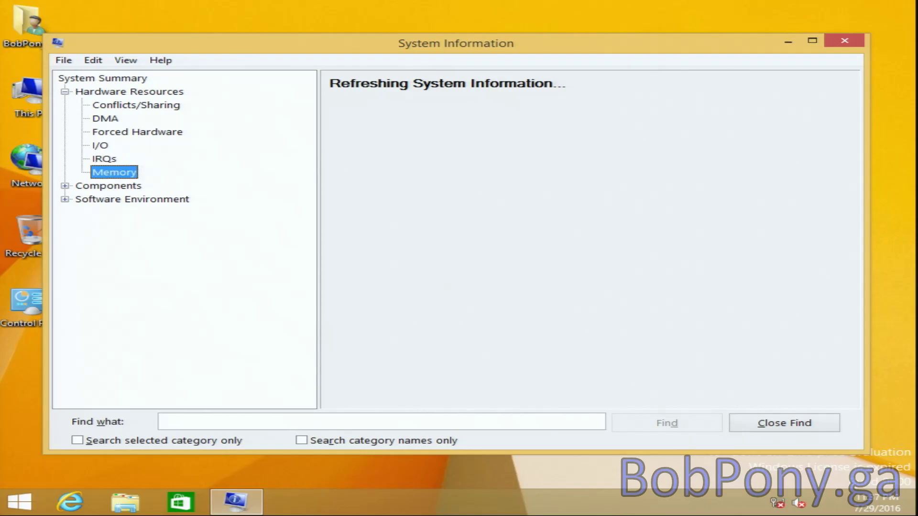
key(Up)
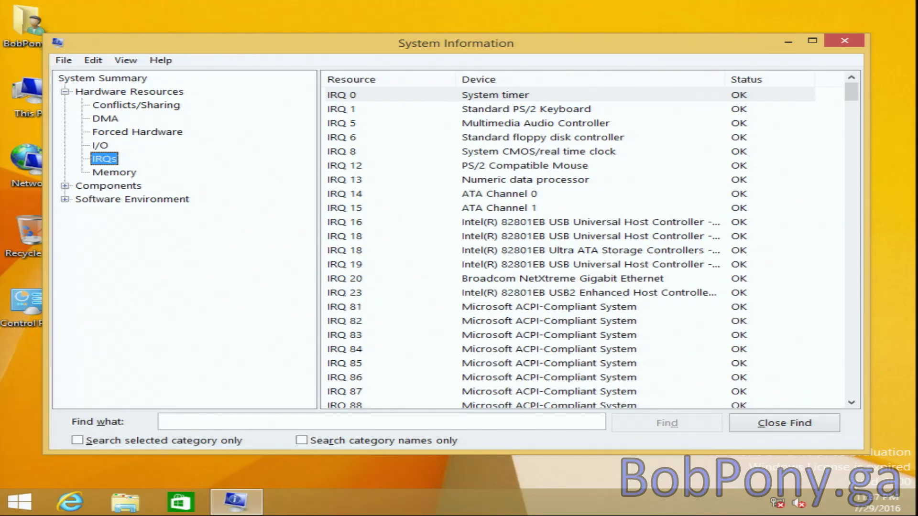
Expand Components and go through its categories from Multimedia and CD-ROM to Sound Device.
key(Down)
key(Down)
key(Right)
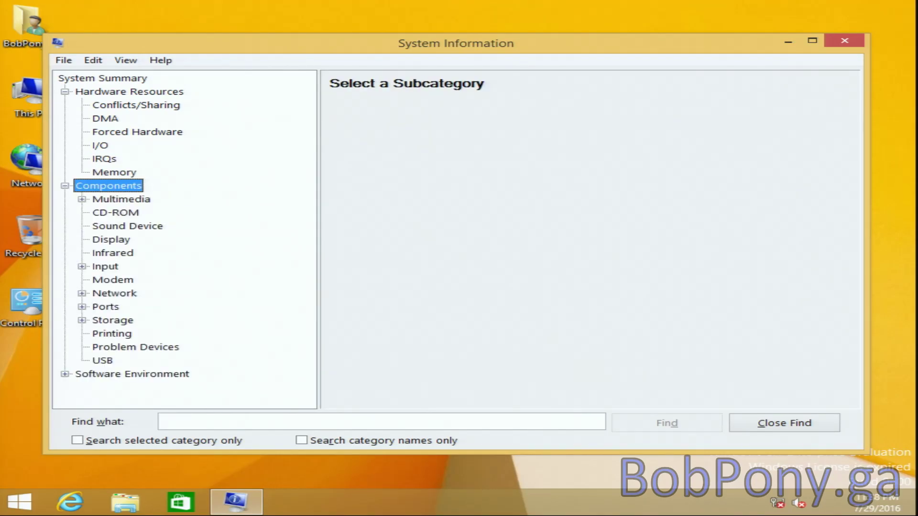
key(Down)
key(Down)
key(Down)
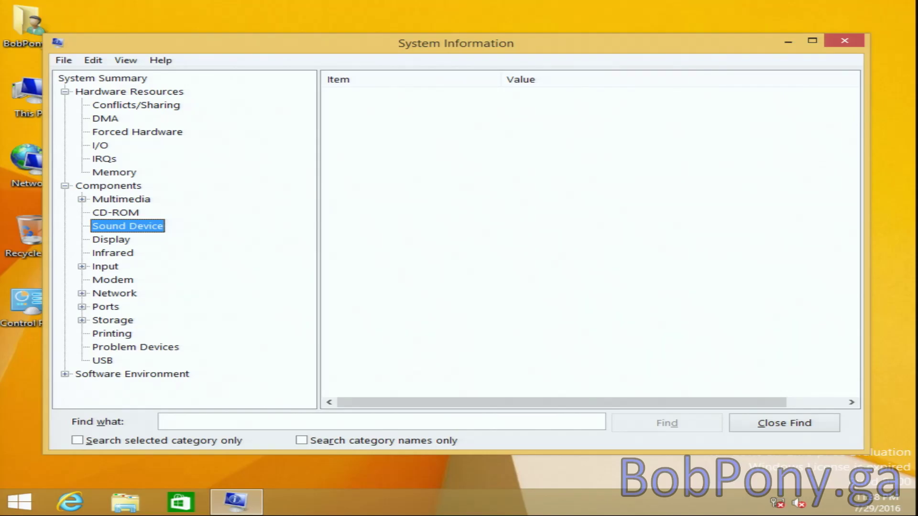
Go through the remaining Components categories from Display to Printing and view the Problem Devices list.
key(Down)
key(Down)
key(Down)
key(Down)
key(Down)
key(Down)
key(Down)
key(Down)
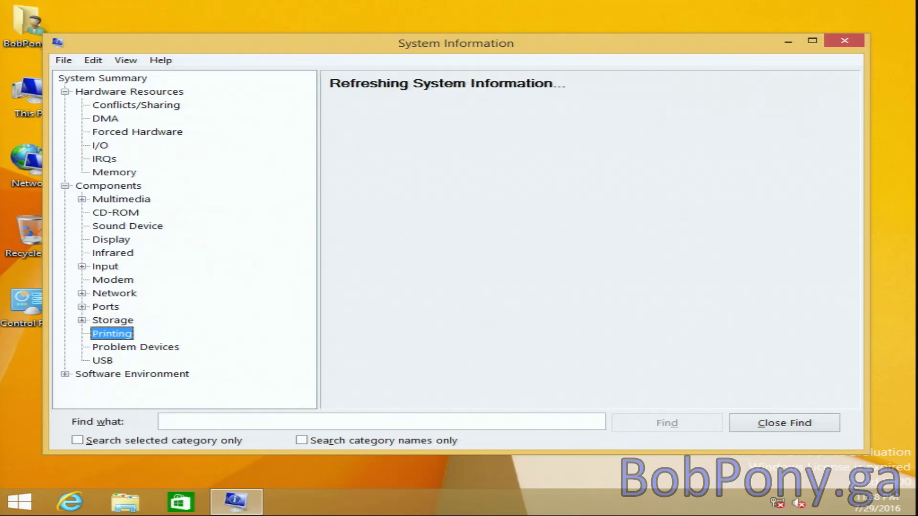
key(Down)
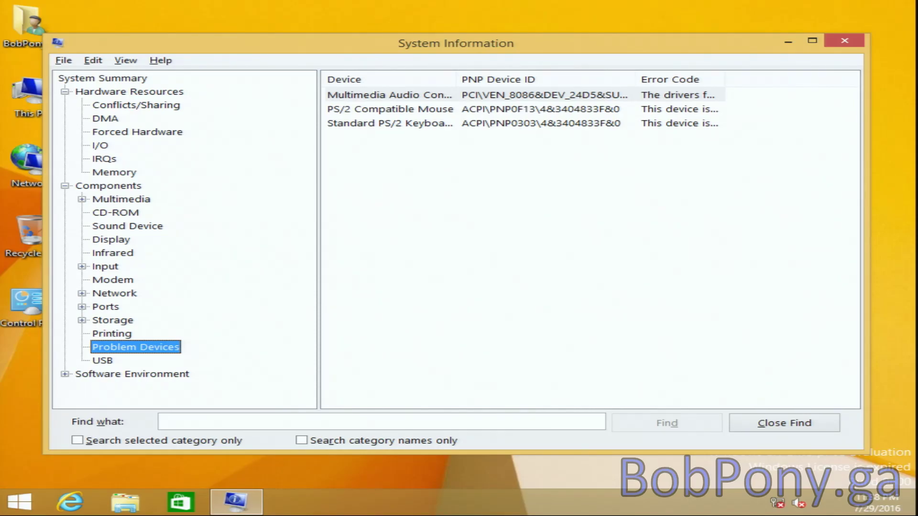
Close System Information and open Device Manager.
key(alt+F4)
key(super+x)
key(Up)
key(Up)
key(Up)
key(Up)
key(Up)
key(Up)
key(Up)
key(Up)
key(Up)
key(Up)
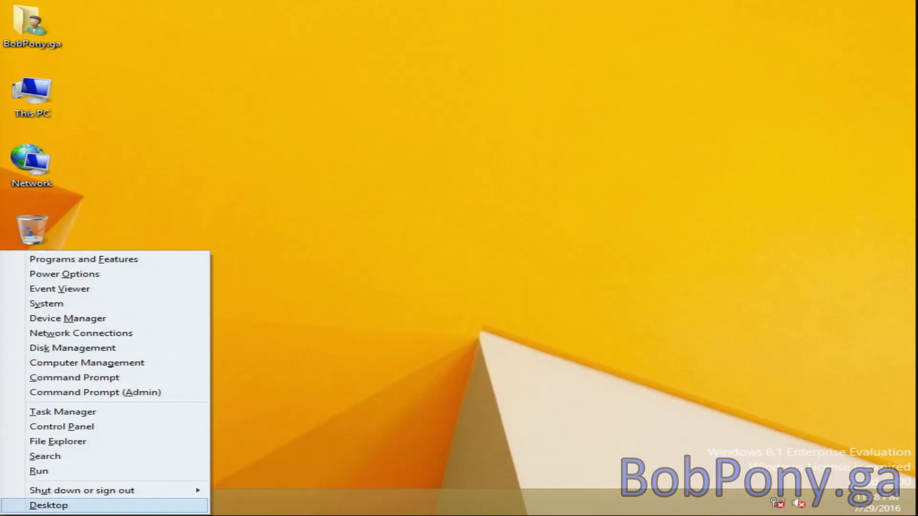
key(Up)
key(Up)
key(Up)
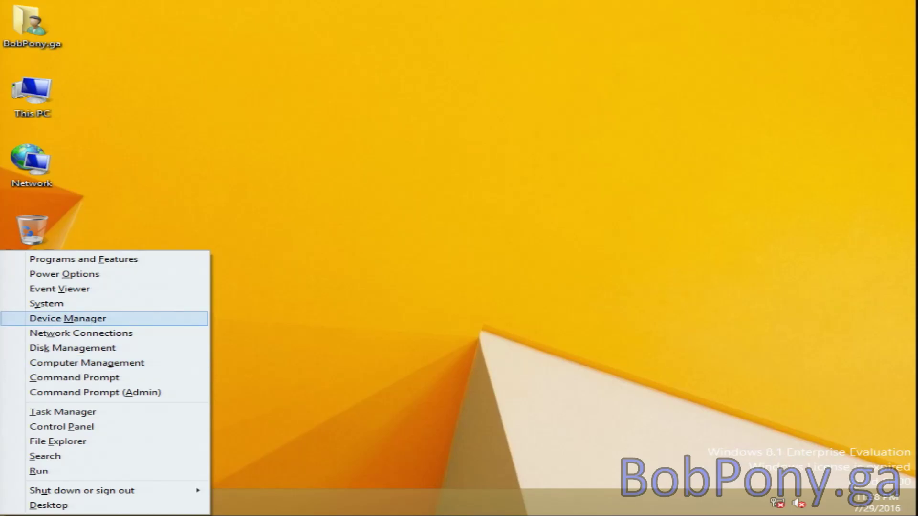
key(Return)
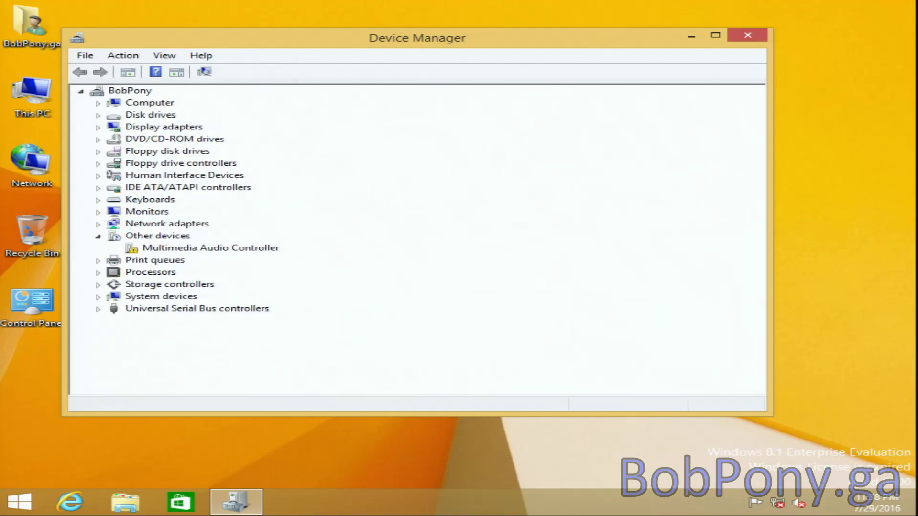
Select the Computer category in the device tree.
key(Tab)
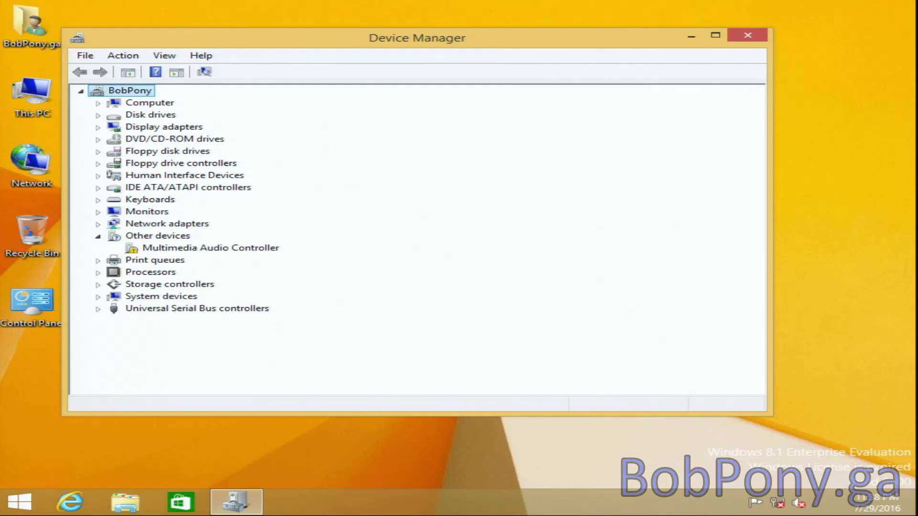
key(Down)
key(Down)
key(Down)
key(Up)
key(Up)
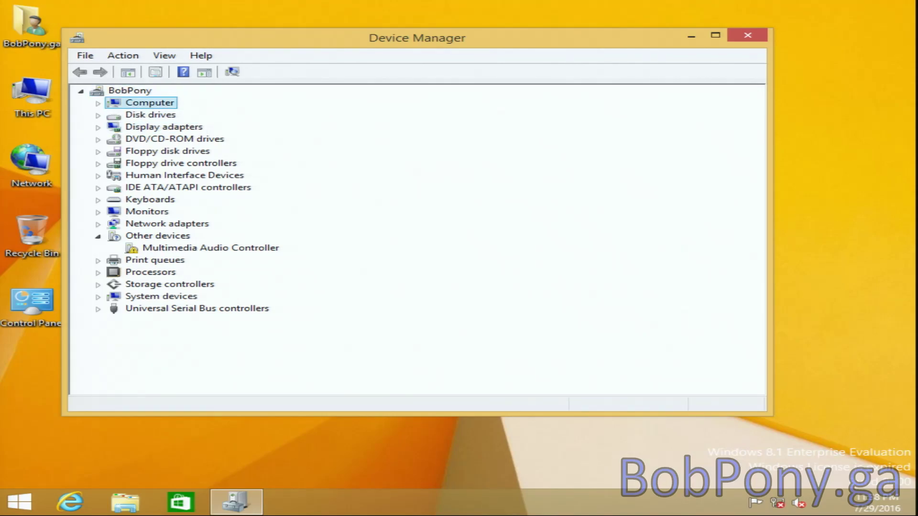
key(alt)
key(Right)
key(Right)
key(Down)
key(Left)
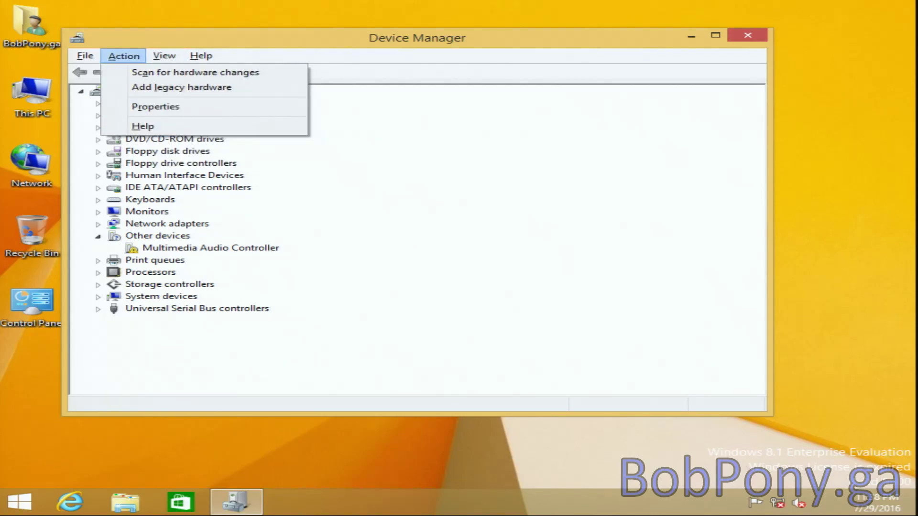
key(Right)
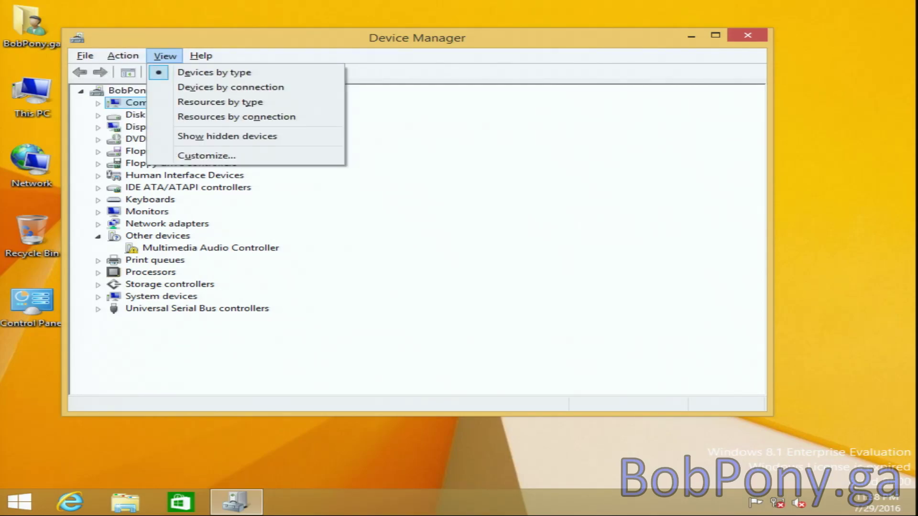
key(Right)
key(Left)
key(Left)
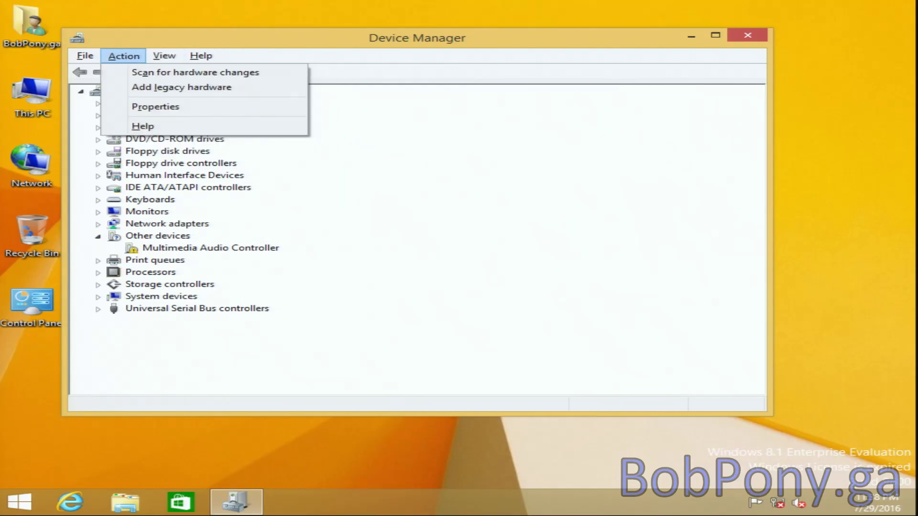
key(Left)
key(Escape)
key(Escape)
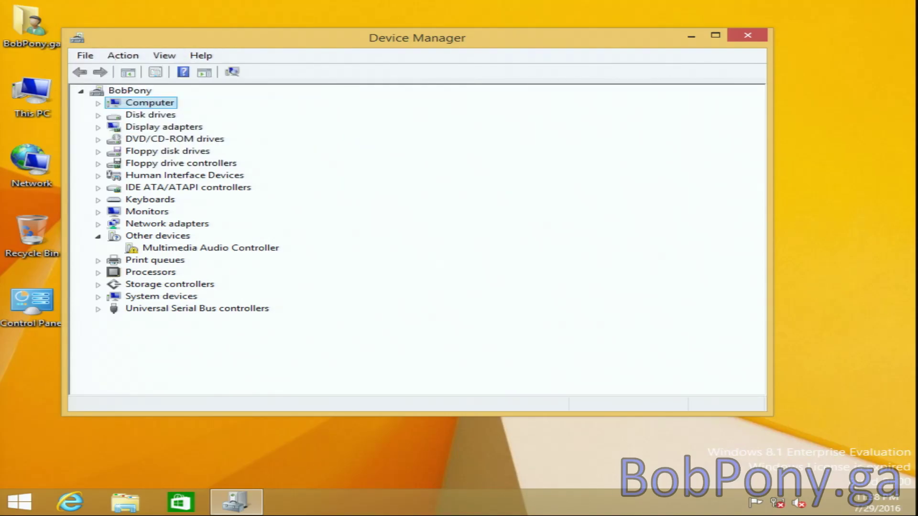
Expand the Computer, Disk drives, Display adapters and DVD/CD-ROM drives categories to view their devices.
key(Right)
key(Down)
key(Down)
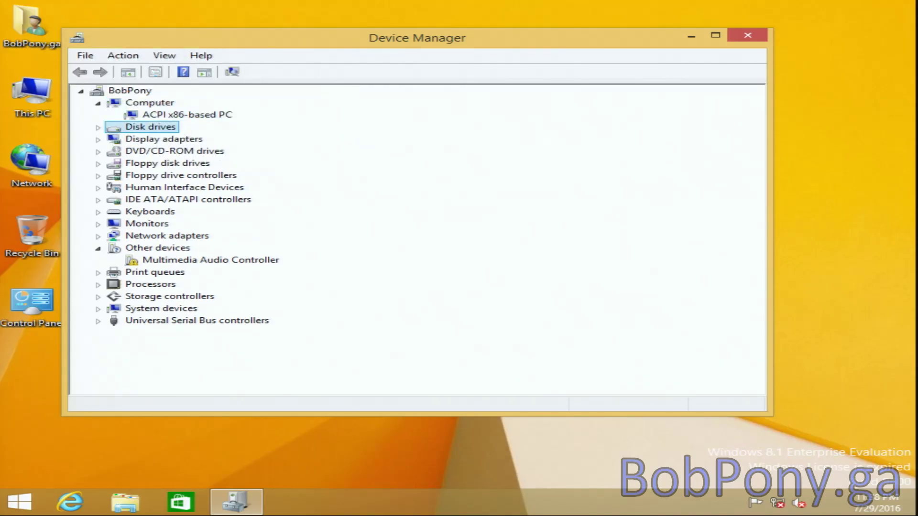
key(Right)
key(Down)
key(Down)
key(Right)
key(Down)
key(Down)
key(Right)
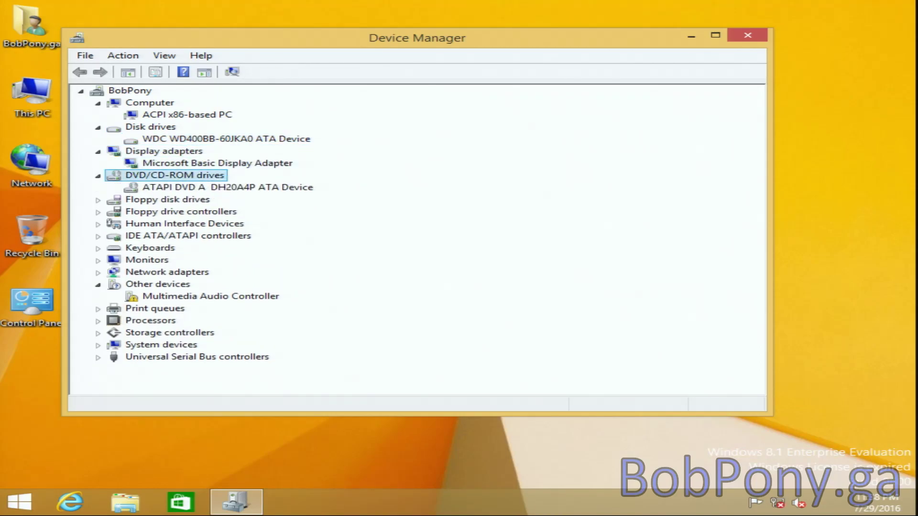
Expand the Floppy disk drives, Floppy drive controllers and Human Interface Devices categories to view their devices.
key(Down)
key(Down)
key(Down)
key(Up)
key(Right)
key(Down)
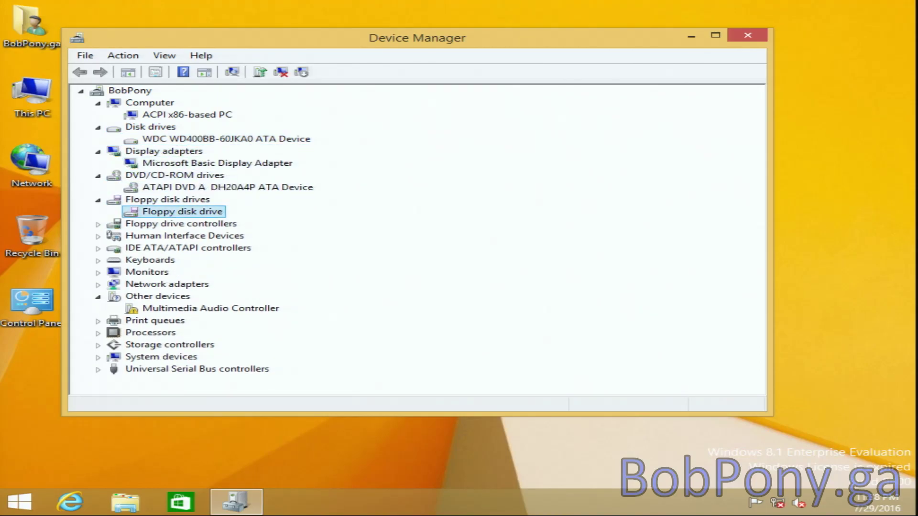
key(Down)
key(Right)
key(Down)
key(Down)
key(Right)
Expand the IDE ATA/ATAPI controllers and Keyboards categories to view their devices.
key(Down)
key(Down)
key(Down)
key(Down)
key(Down)
key(Down)
key(Down)
key(Up)
key(Right)
key(Down)
key(Down)
key(Down)
key(Down)
key(Down)
key(Right)
Expand the Monitors and Network adapters categories to view their devices.
key(Down)
key(Down)
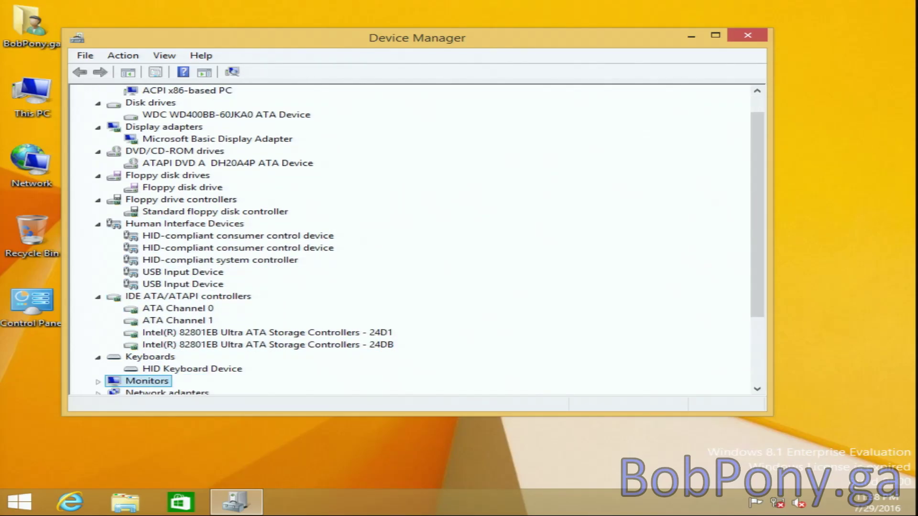
key(Right)
key(Down)
key(Down)
key(Right)
Go past the Other devices category and expand Print queues to view its entries.
key(Down)
key(Down)
key(Down)
key(Down)
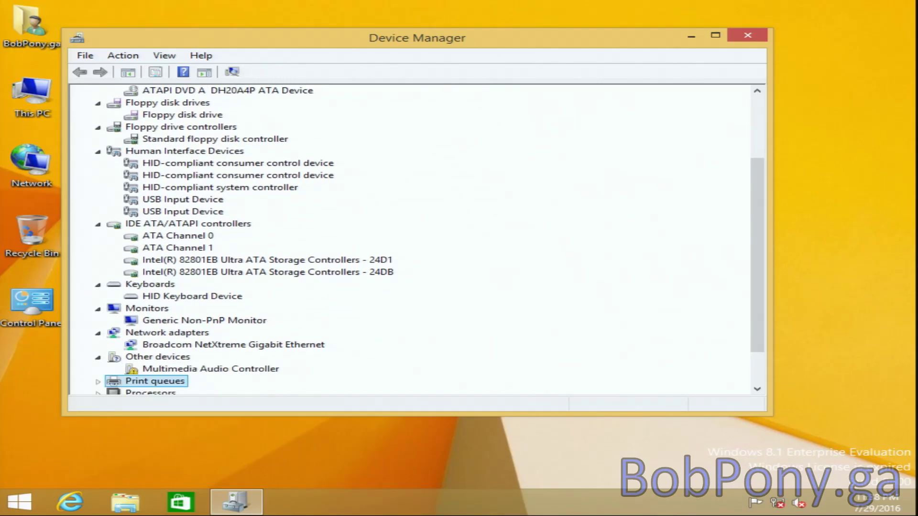
key(Right)
Expand the Processors and Storage controllers categories to view their devices.
key(Down)
key(Down)
key(Down)
key(Down)
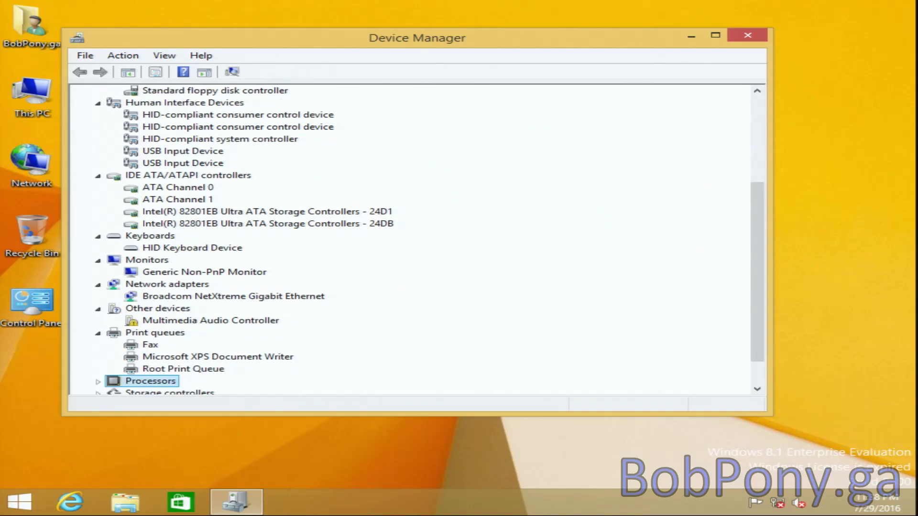
key(Right)
key(Down)
key(Down)
key(Down)
key(Right)
Expand System devices, go through its whole list, and expand Universal Serial Bus controllers.
key(Down)
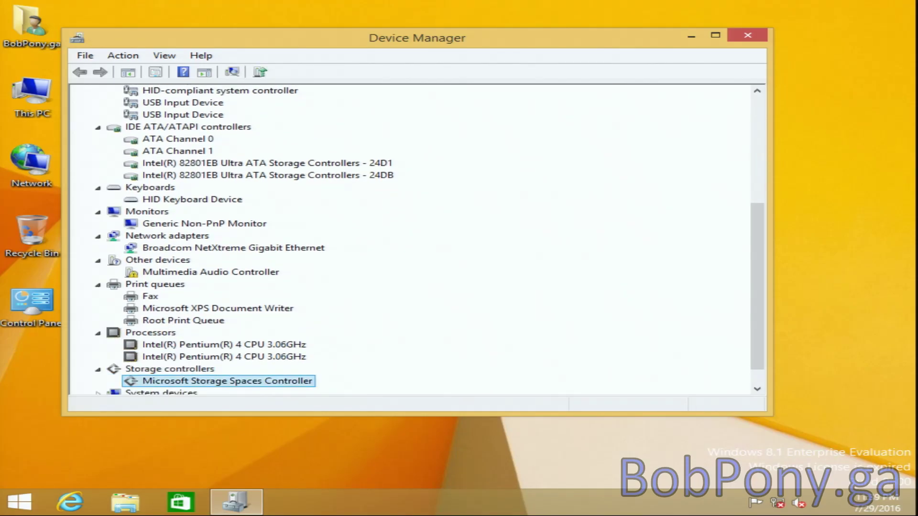
key(Down)
key(Right)
key(Down)
key(Down)
key(Down)
key(Down)
key(Down)
key(Down)
key(Down)
key(Down)
key(Down)
key(Down)
key(Down)
key(Down)
key(Down)
key(Down)
key(Down)
key(Down)
key(Down)
key(Down)
key(Down)
key(Down)
key(Down)
key(Down)
key(Down)
key(Right)
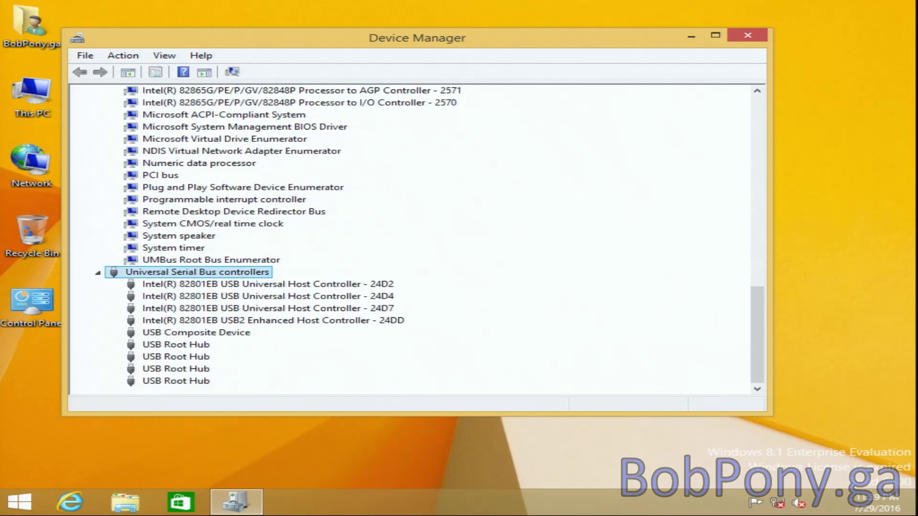
Close Device Manager and open Task Manager in its detailed view.
key(alt+F4)
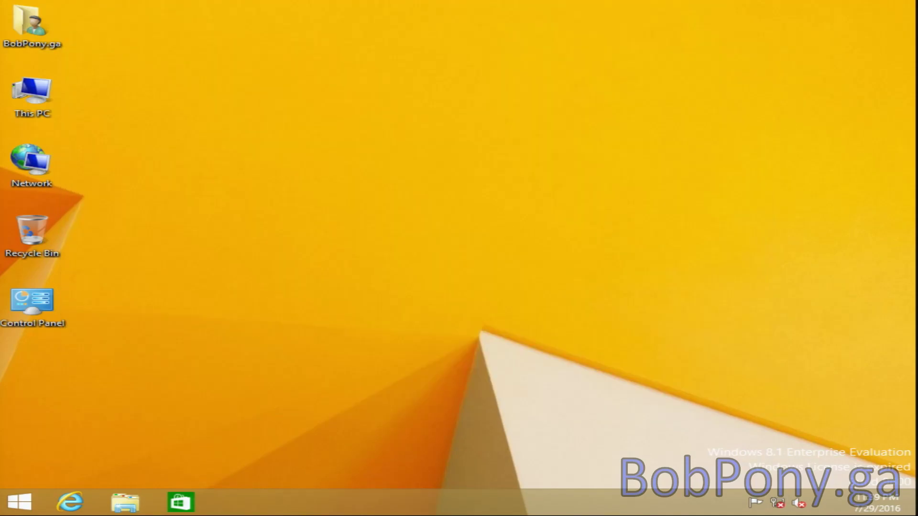
key(super+x)
key(Up)
key(Up)
key(Up)
key(Up)
key(Up)
key(Up)
key(Up)
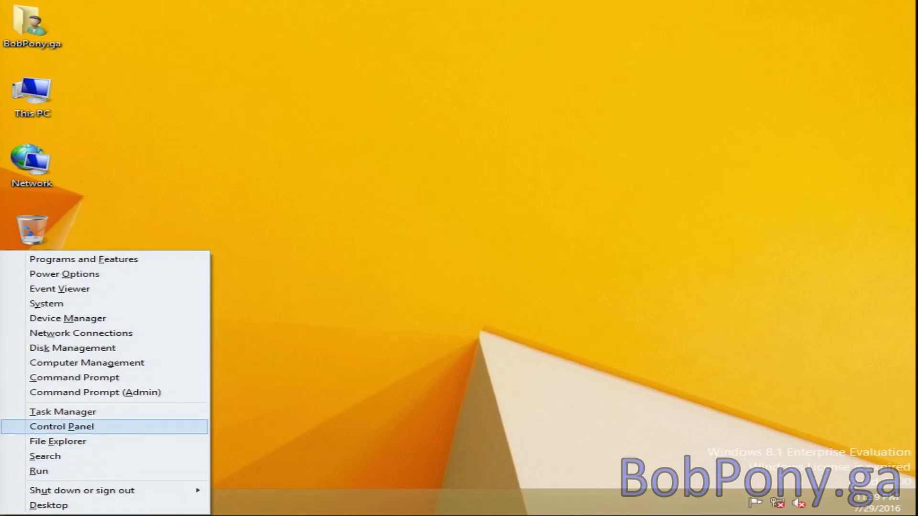
key(Return)
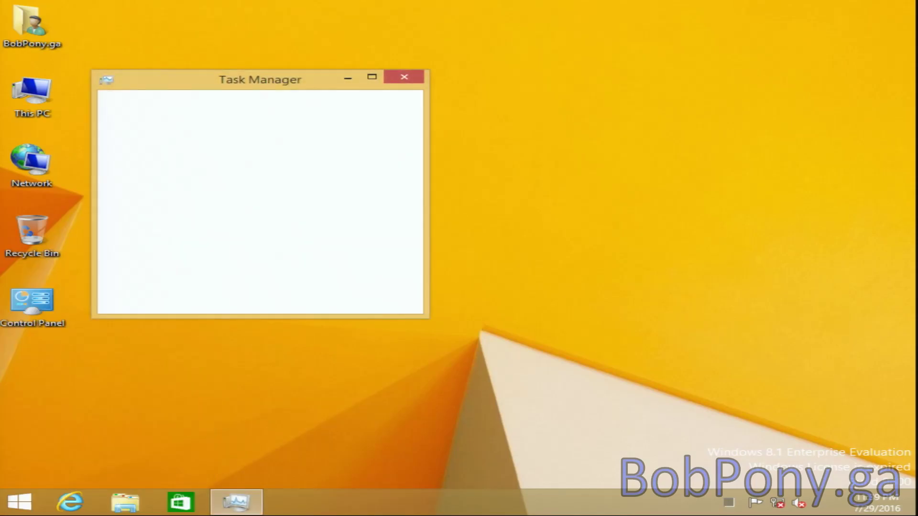
key(Tab)
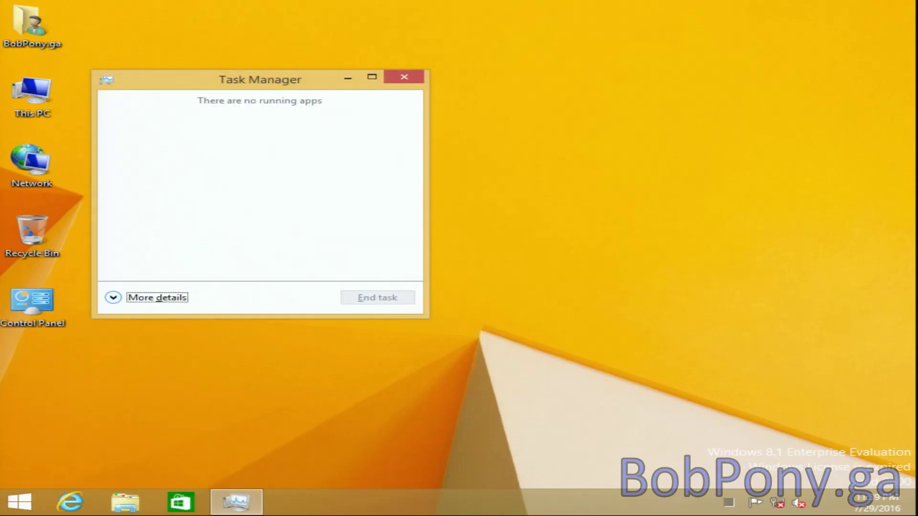
key(Return)
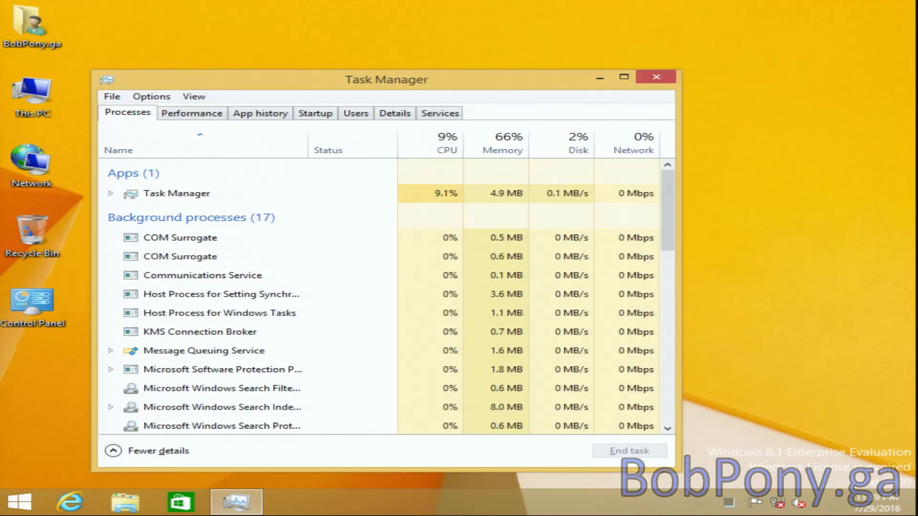
Show the performance graphs in Task Manager and examine the CPU, Memory and Disk 0 (C:) entries.
key(Tab)
key(Tab)
key(Right)
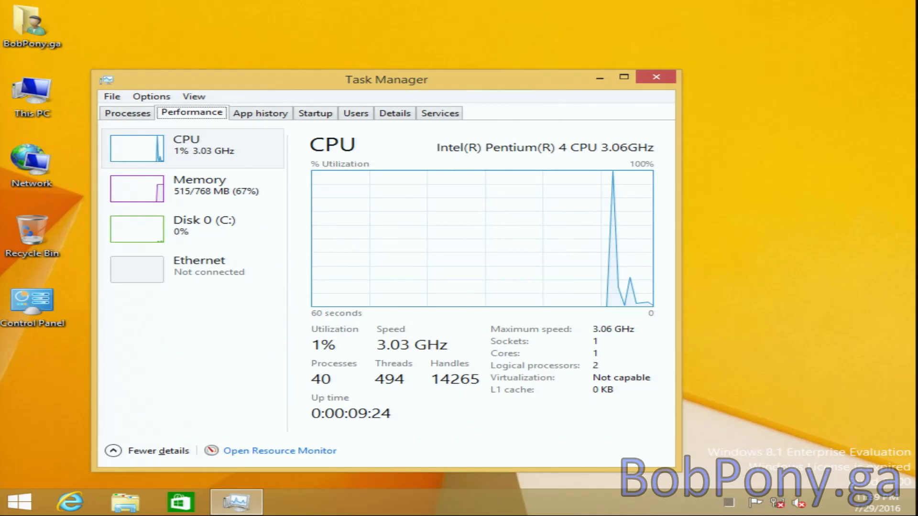
key(Tab)
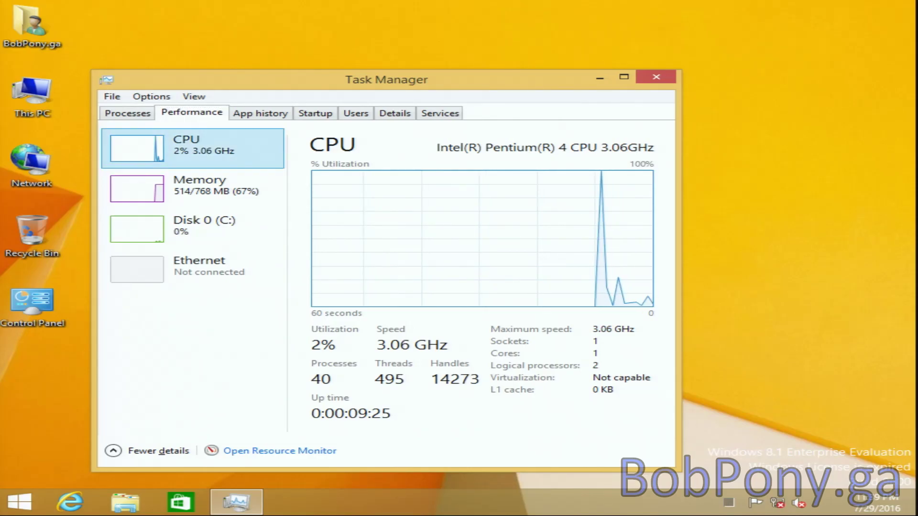
key(Down)
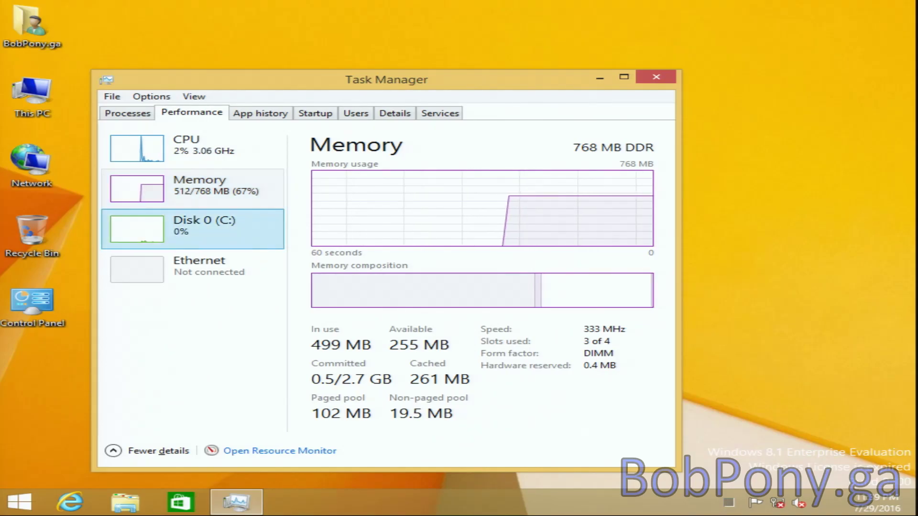
click(201, 227)
key(Up)
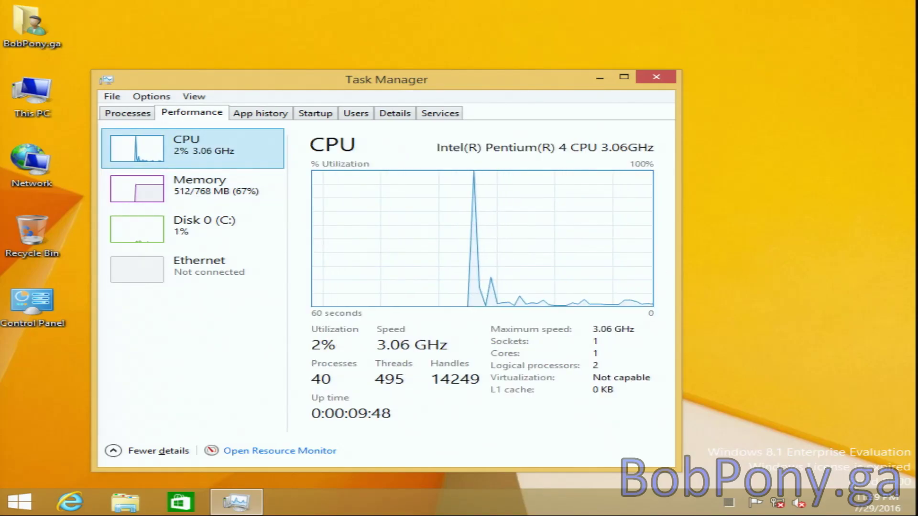
Close Task Manager and open the Settings charm from the desktop.
key(alt+F4)
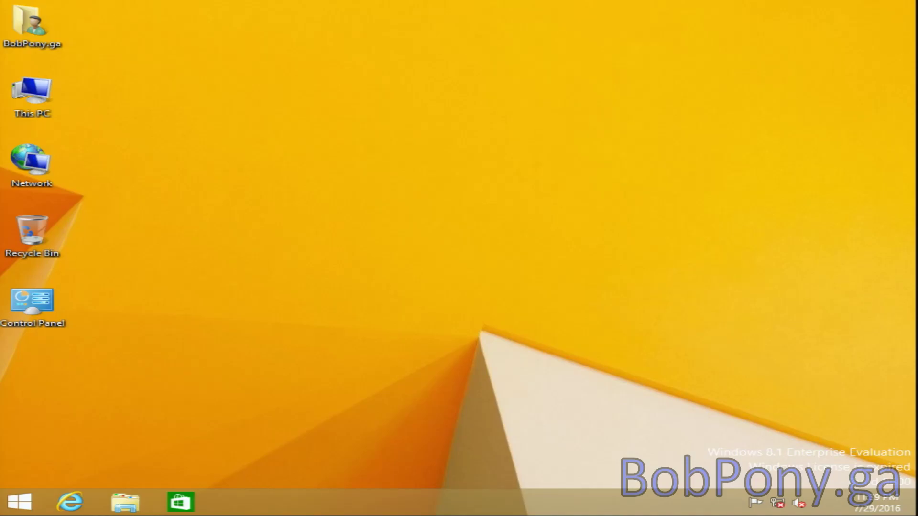
key(super+c)
key(Down)
key(Down)
key(Down)
key(Up)
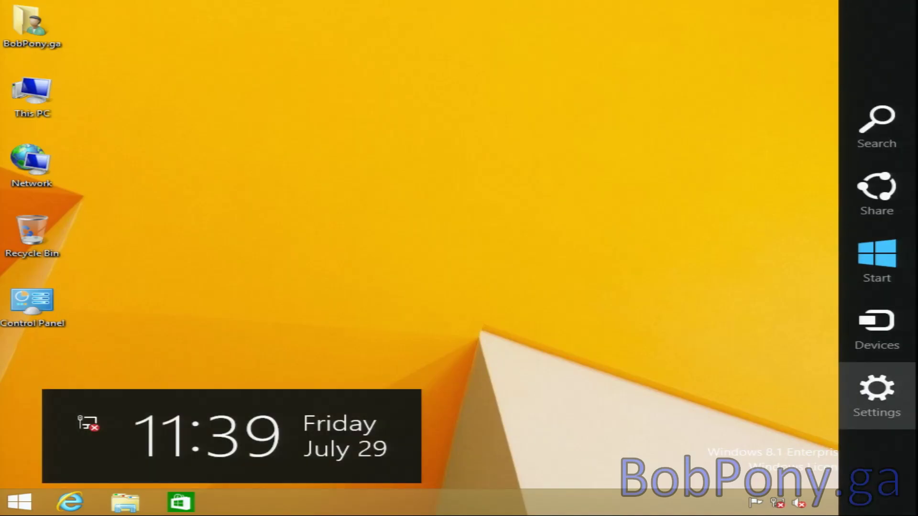
key(Return)
Open the Power options in the Settings charm and shut down the PC.
key(Down)
key(Down)
key(Down)
key(Down)
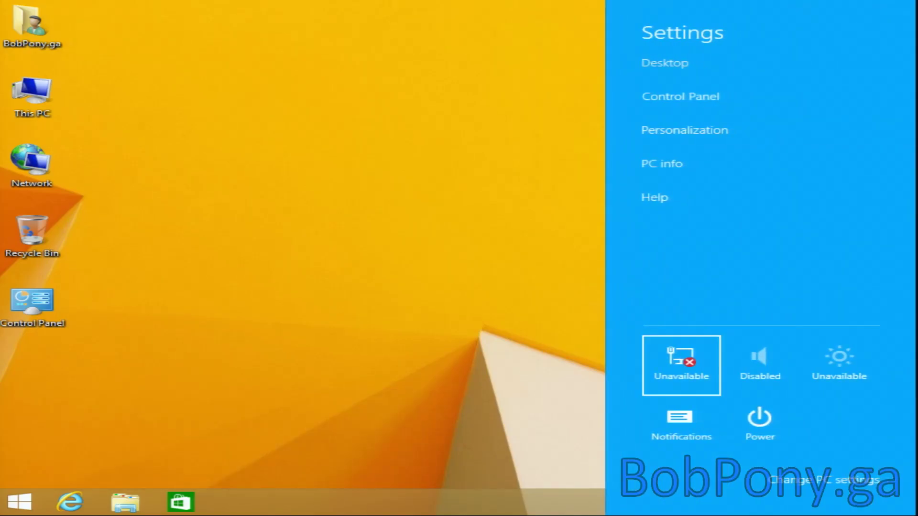
key(Down)
key(Right)
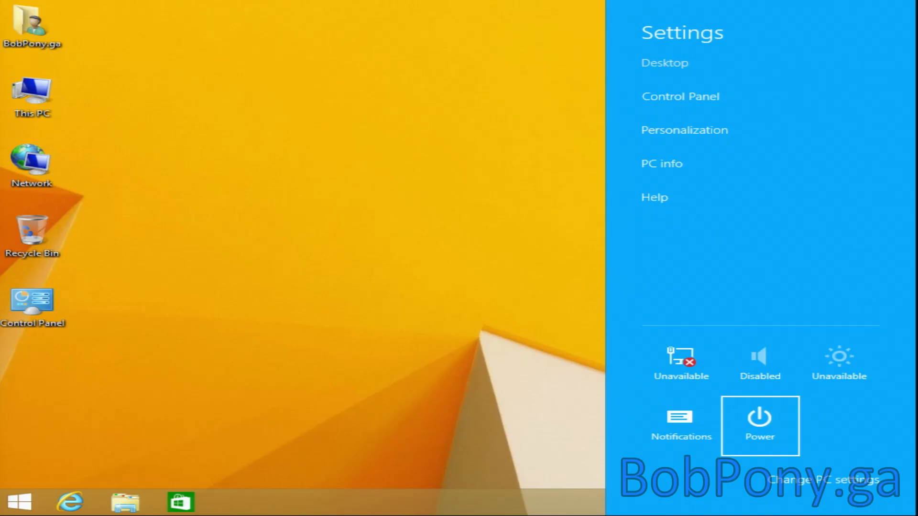
key(Return)
key(Down)
key(Up)
key(Escape)
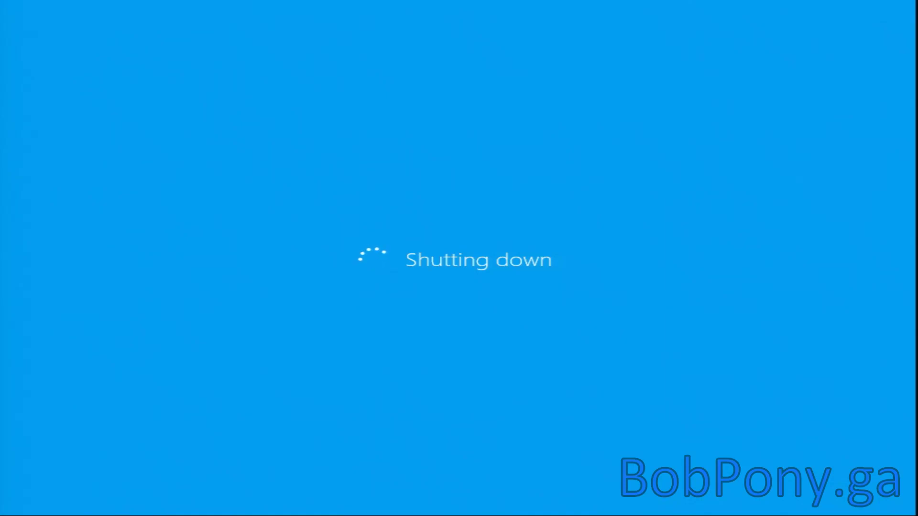